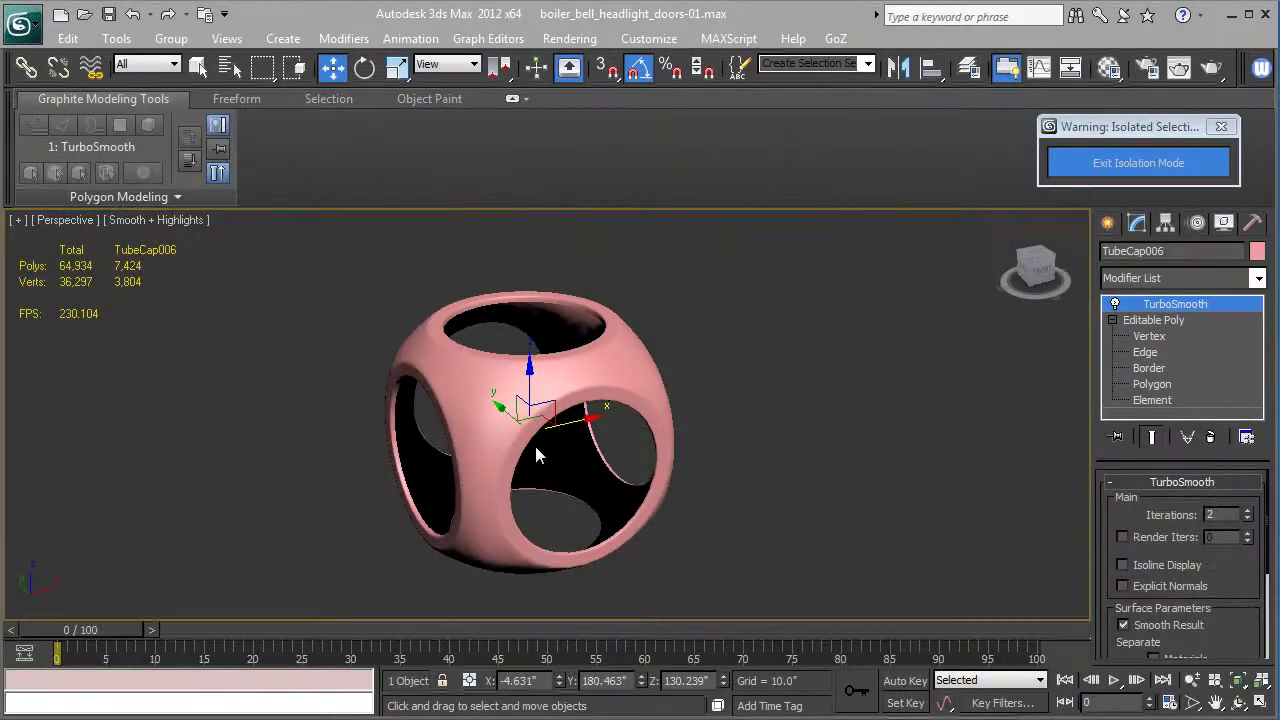
In the Left view, create a TubeCap centred on the housing's round opening, about 5.1" outer and 4.39" inner radius.
middle_drag(679, 455, 687, 454)
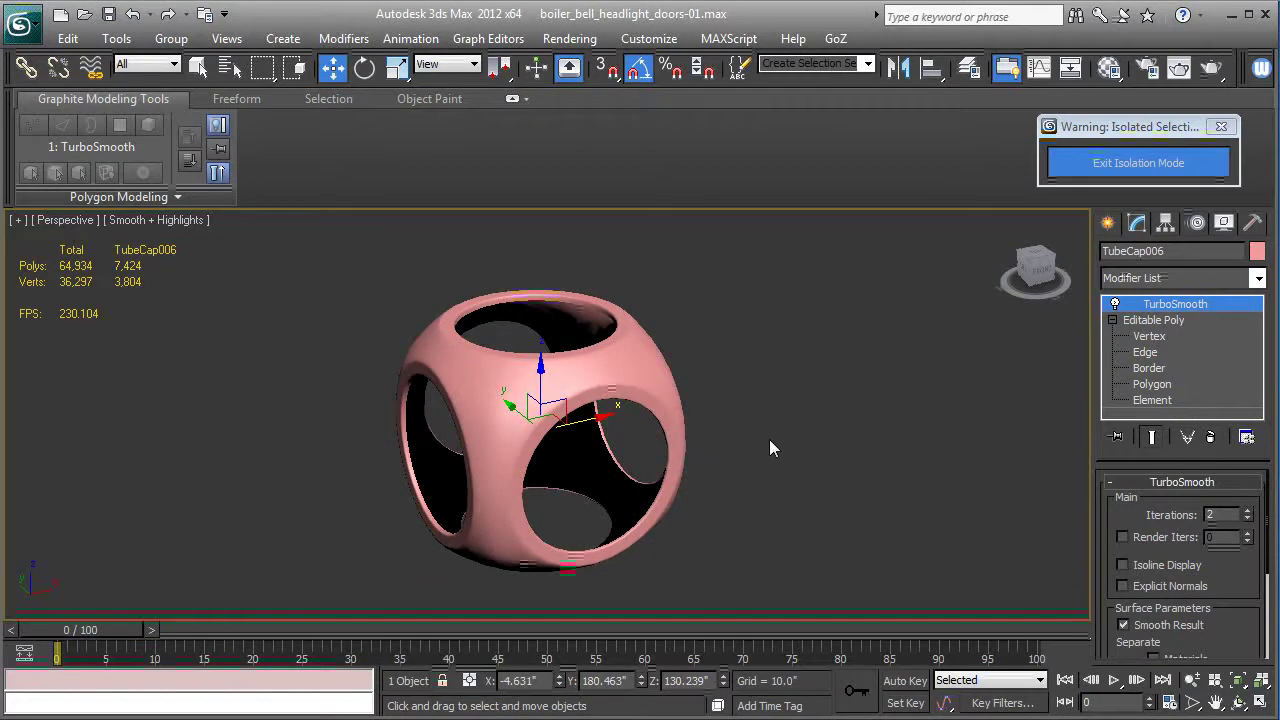
middle_drag(769, 439, 766, 474)
key(l)
key(s)
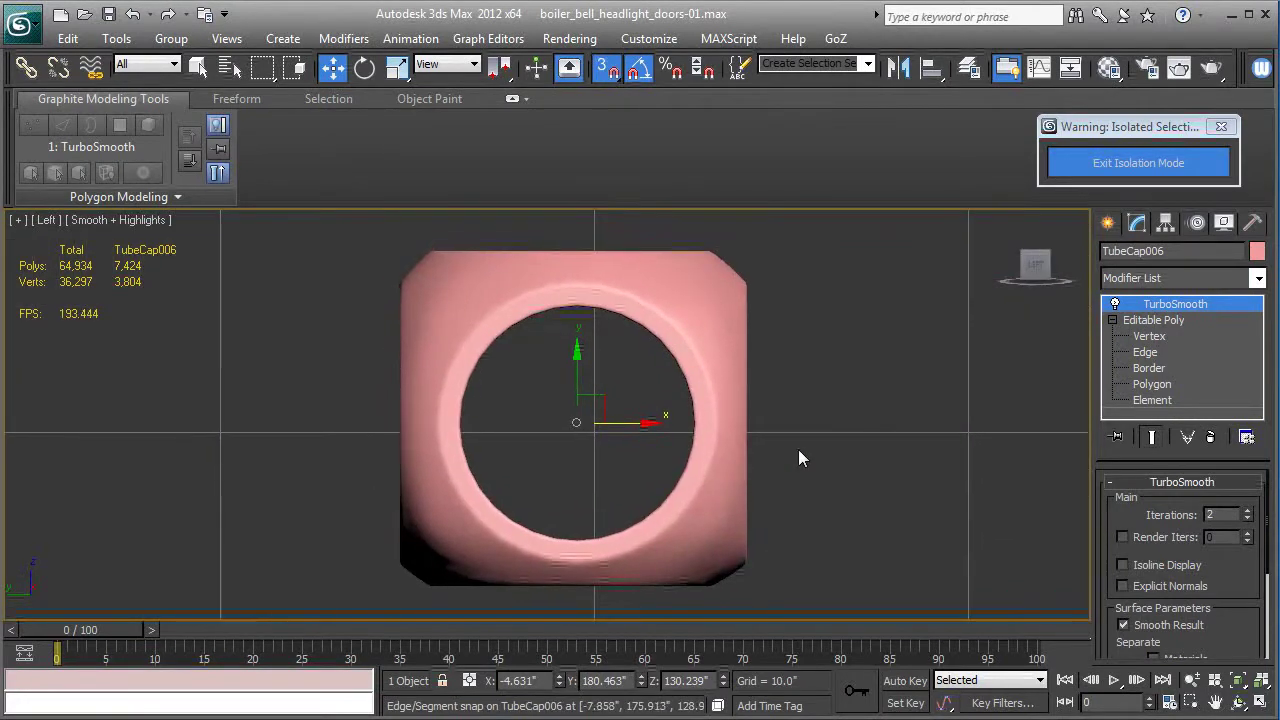
click(1110, 223)
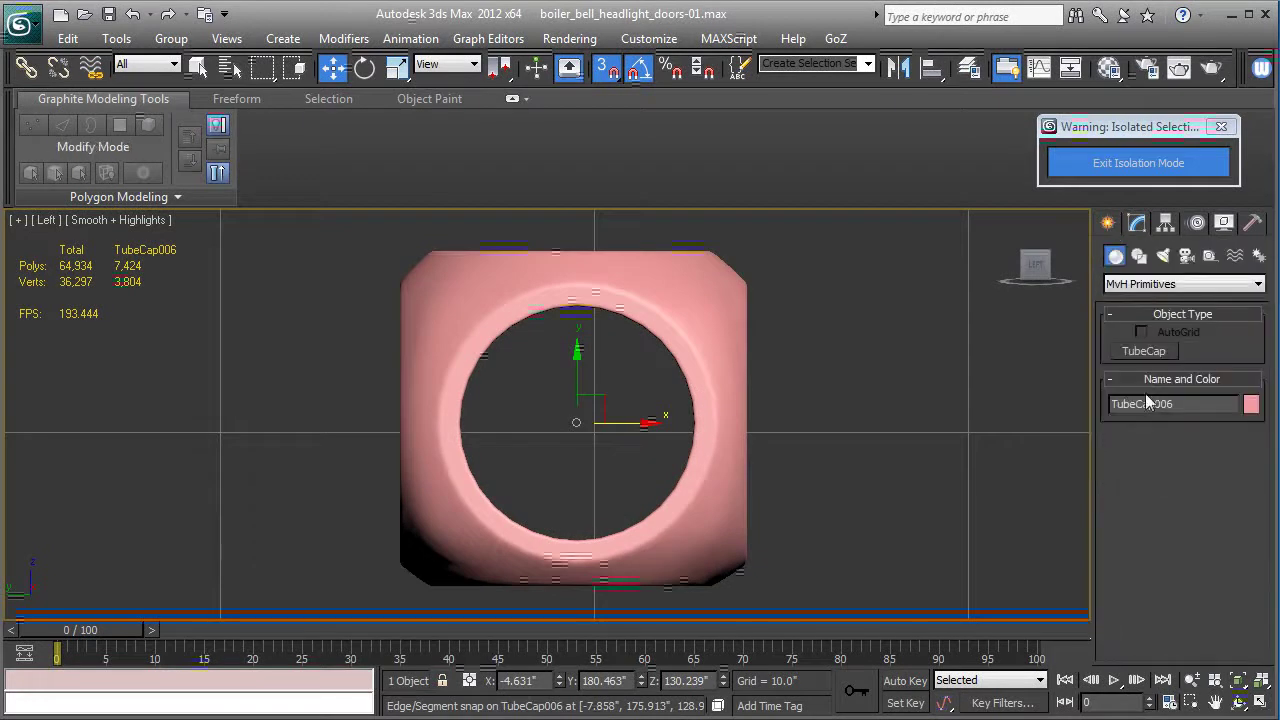
click(1145, 351)
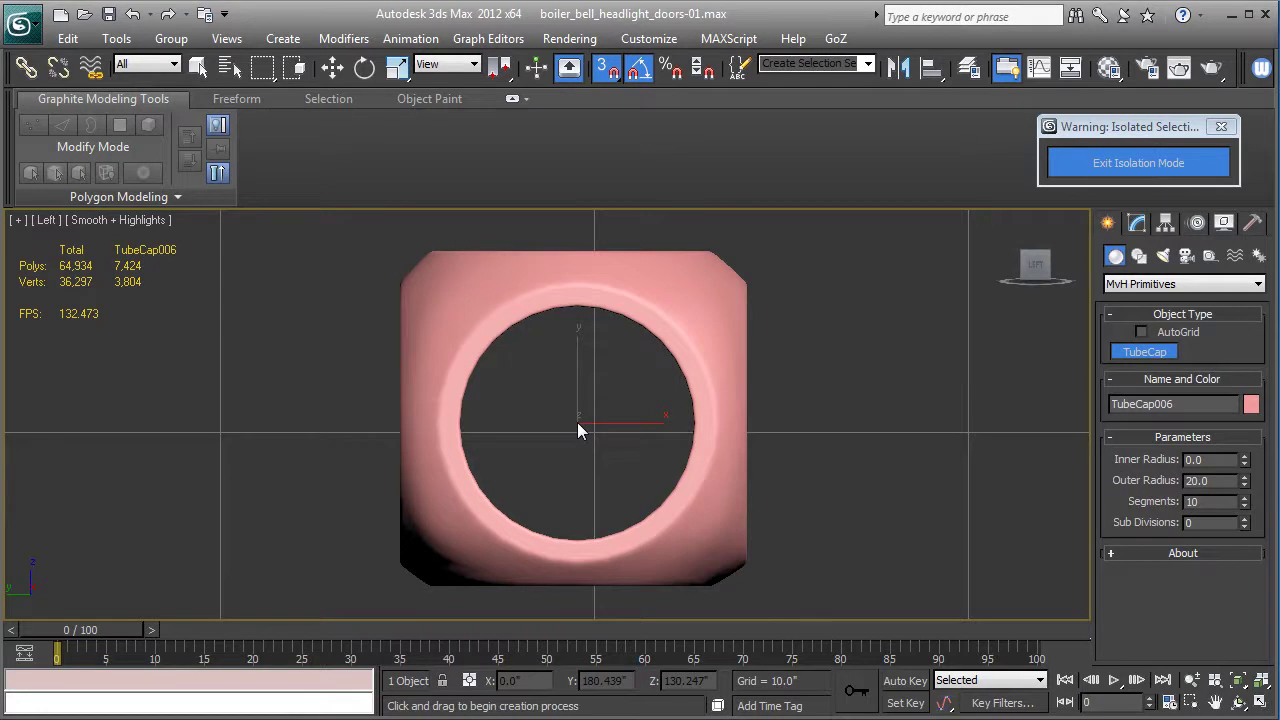
drag(577, 422, 768, 339)
key(F3)
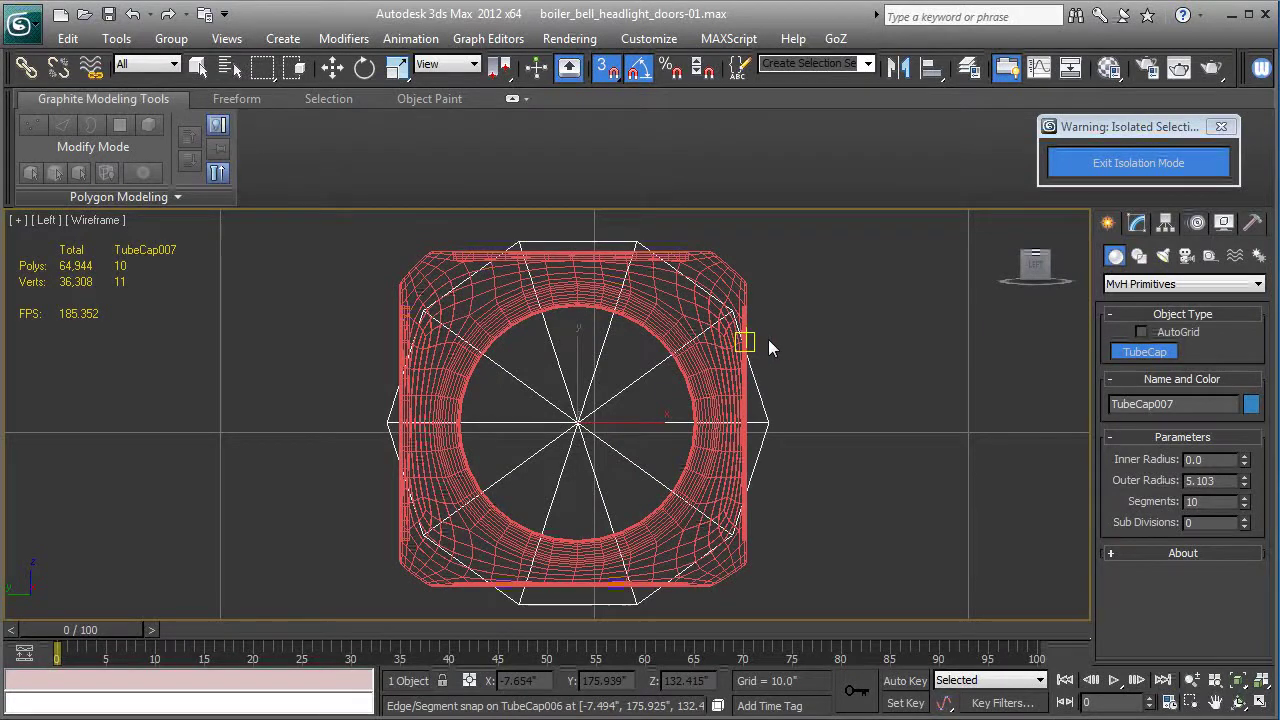
drag(768, 339, 767, 339)
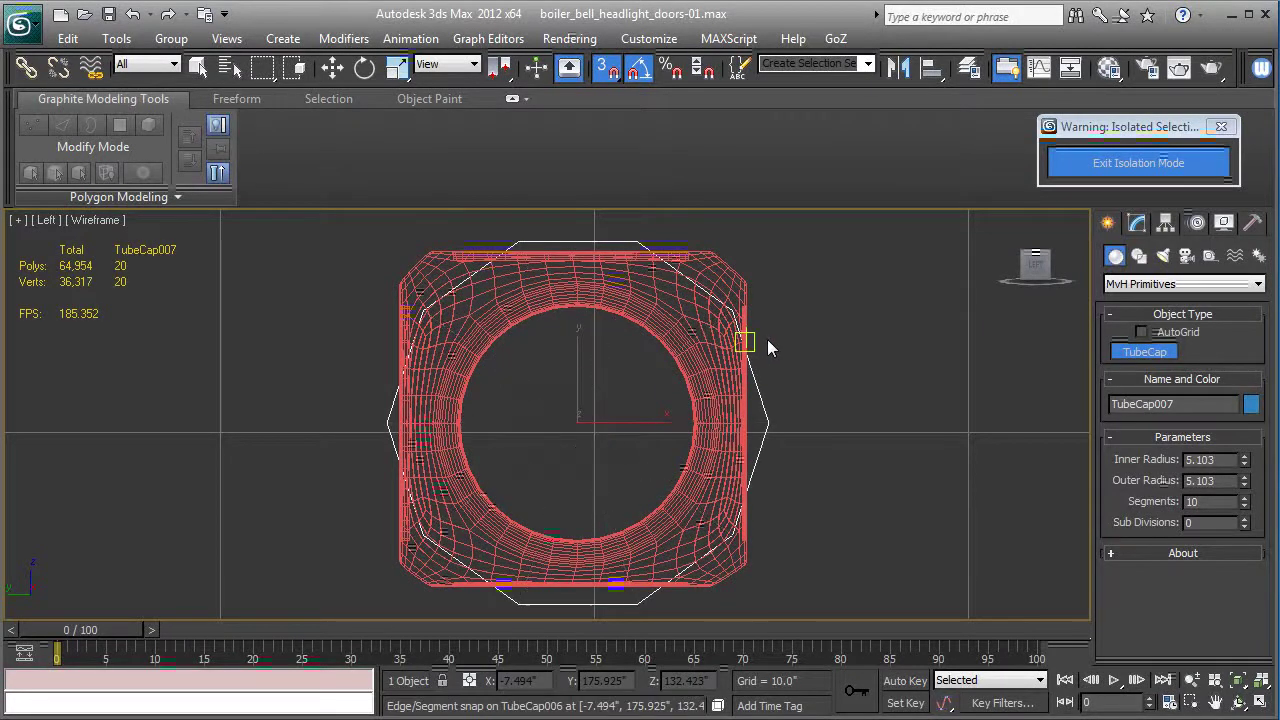
click(737, 385)
Set the new ring's number of segments to 8.
double_click(1205, 501)
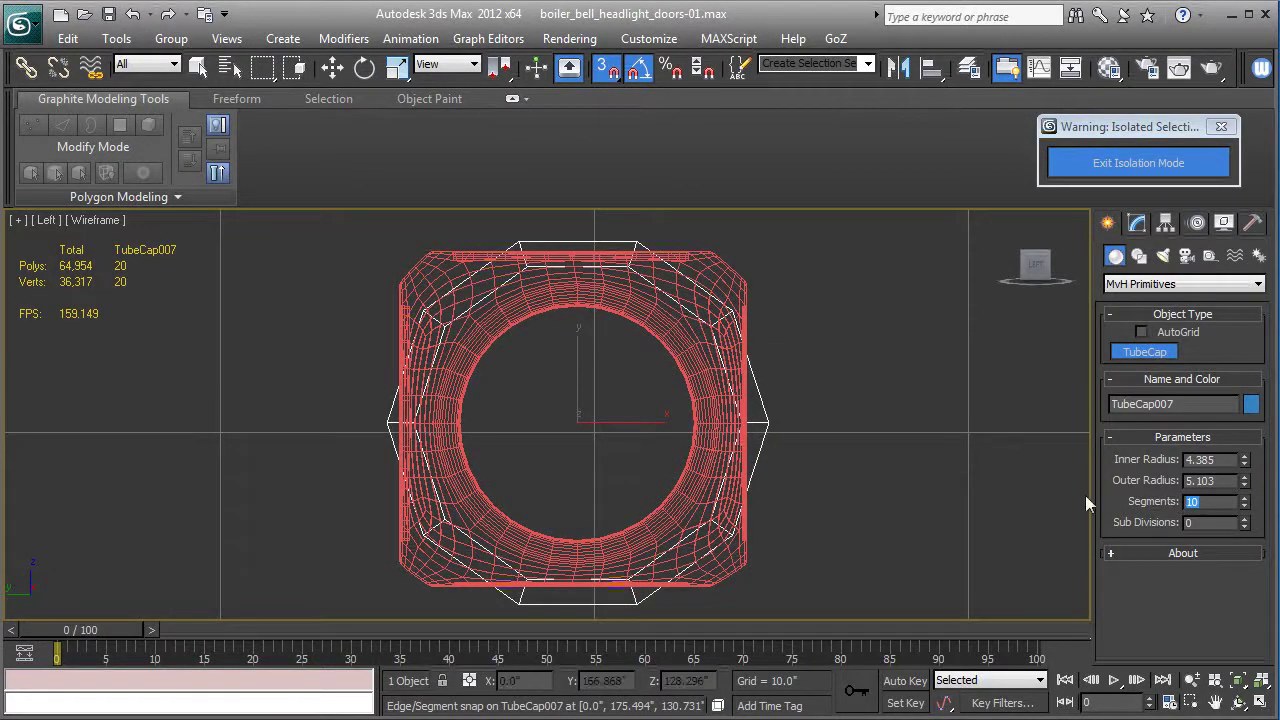
text(8)
key(Return)
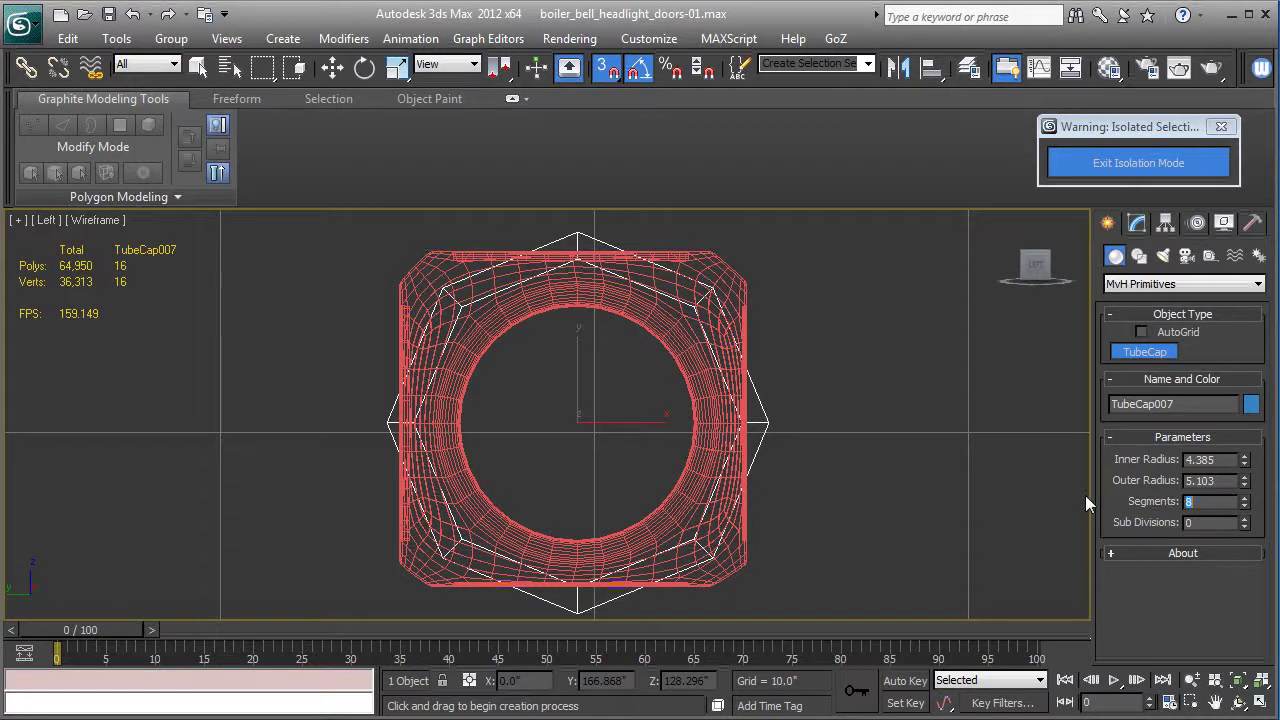
Move the ring about -9.53" along the X axis so it sits in front of the housing's side opening.
click(334, 67)
key(p)
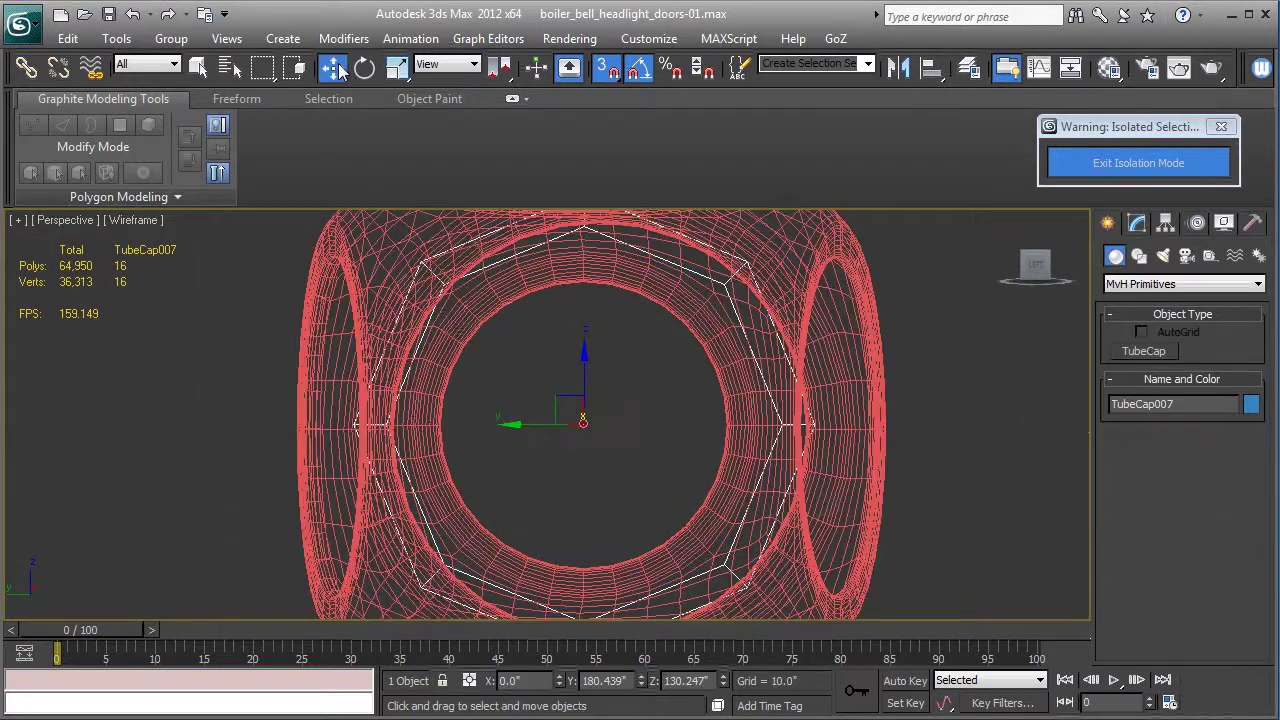
scroll(498, 390, up, 2)
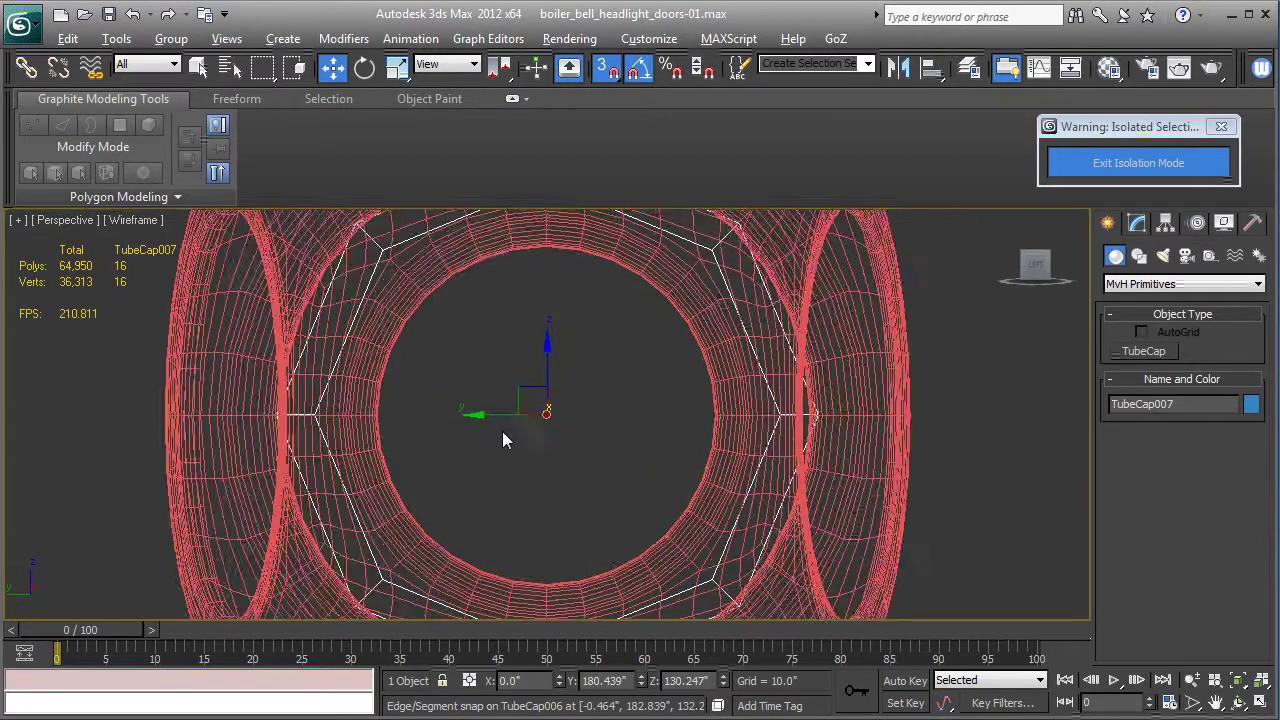
alt+middle_drag(502, 431, 477, 377)
key(F3)
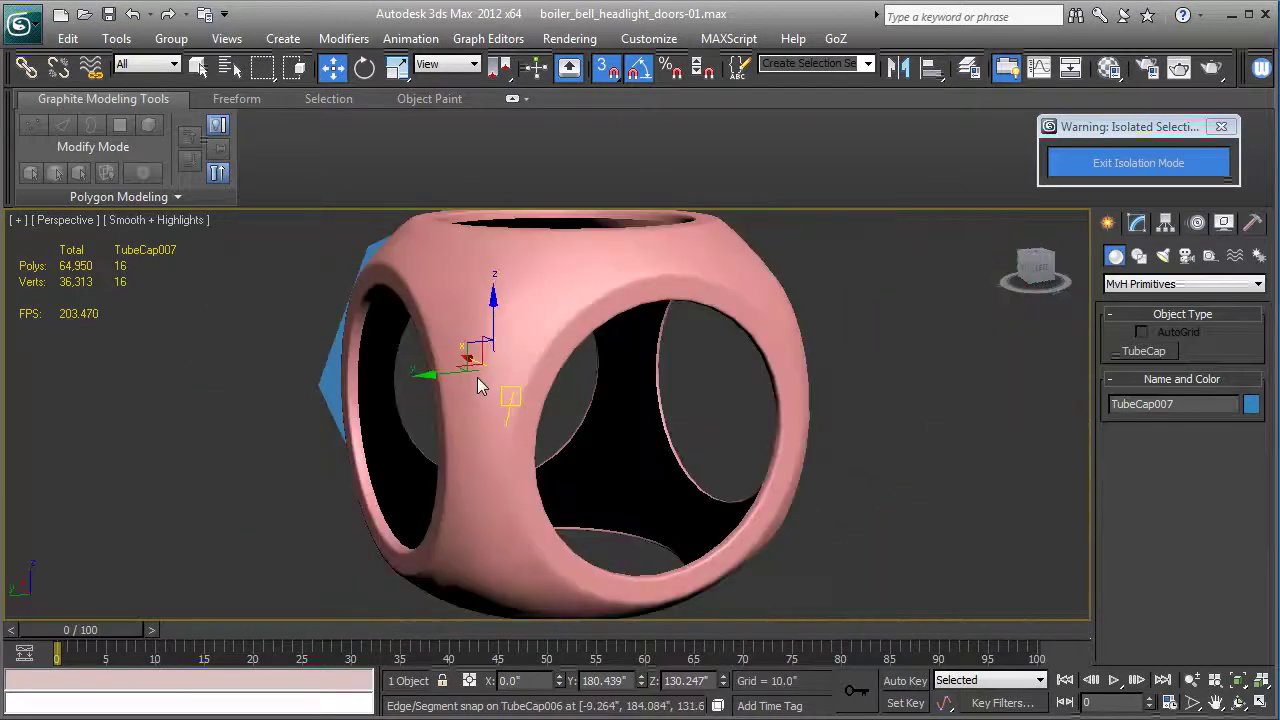
key(F4)
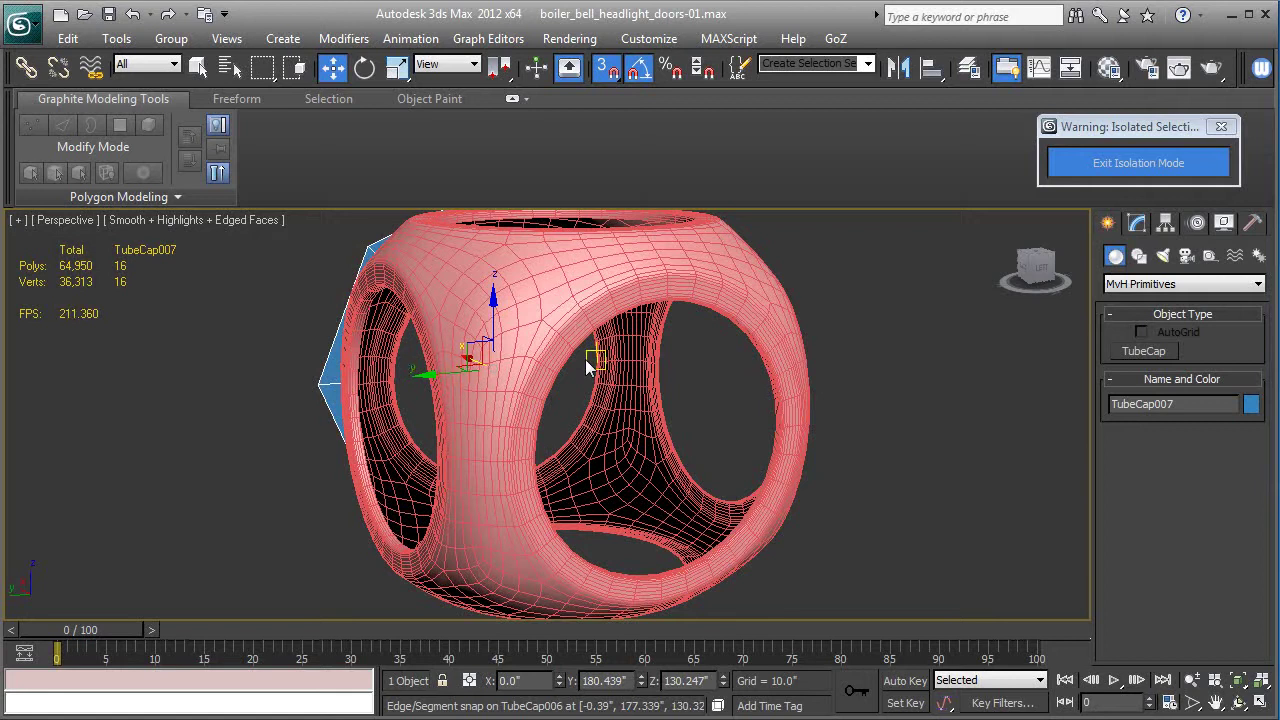
key(s)
alt+middle_drag(585, 359, 526, 414)
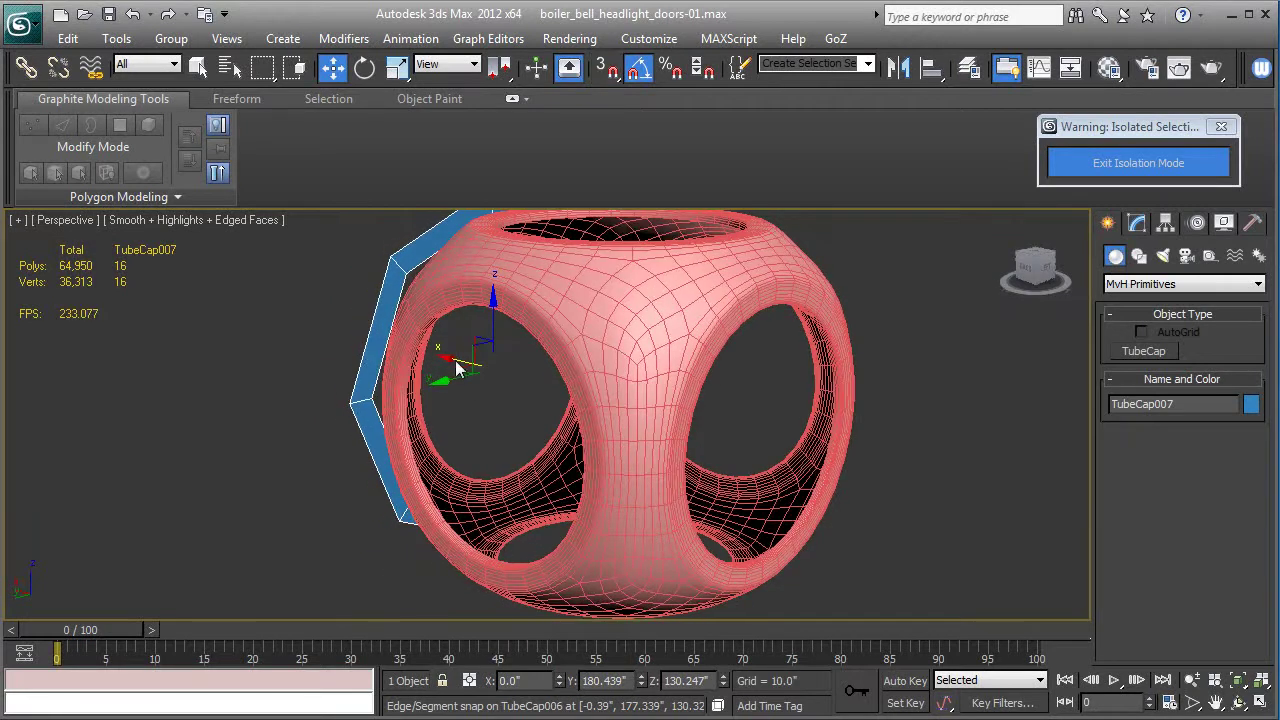
drag(456, 368, 727, 437)
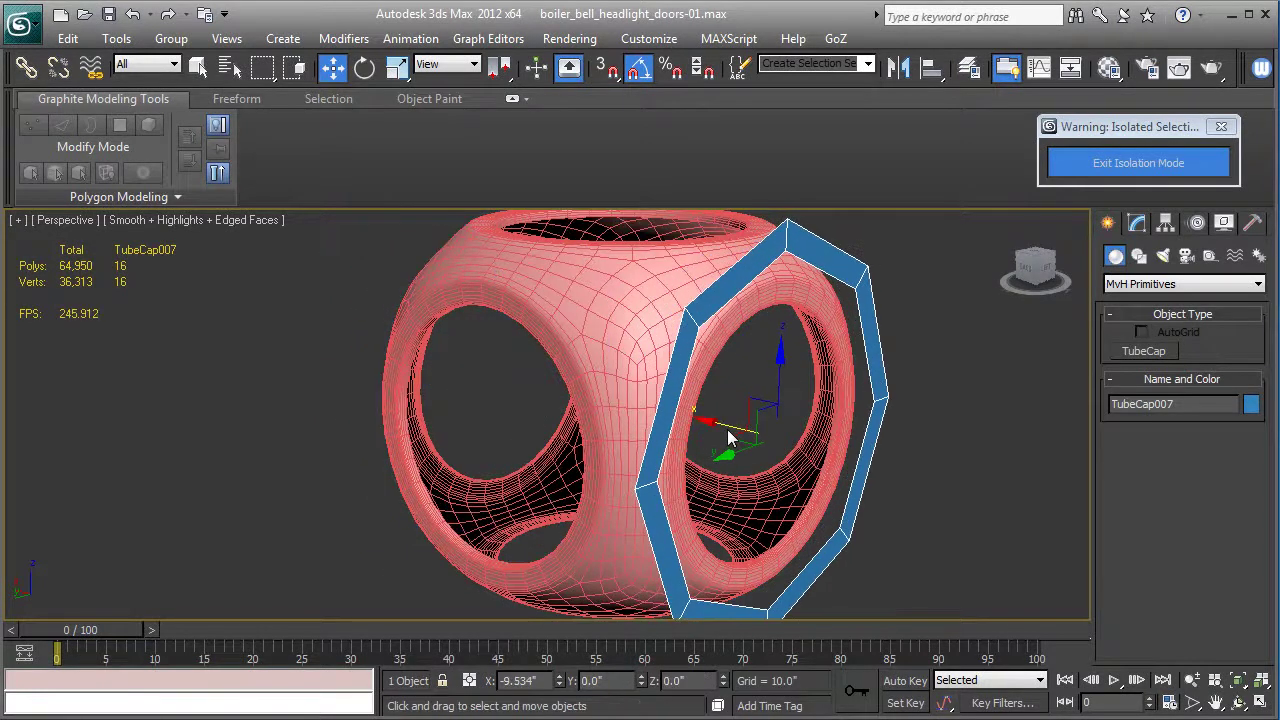
Rename the ring lamp_door-01 and convert it to an Editable Poly.
alt+middle_drag(727, 429, 623, 423)
scroll(642, 427, up, 3)
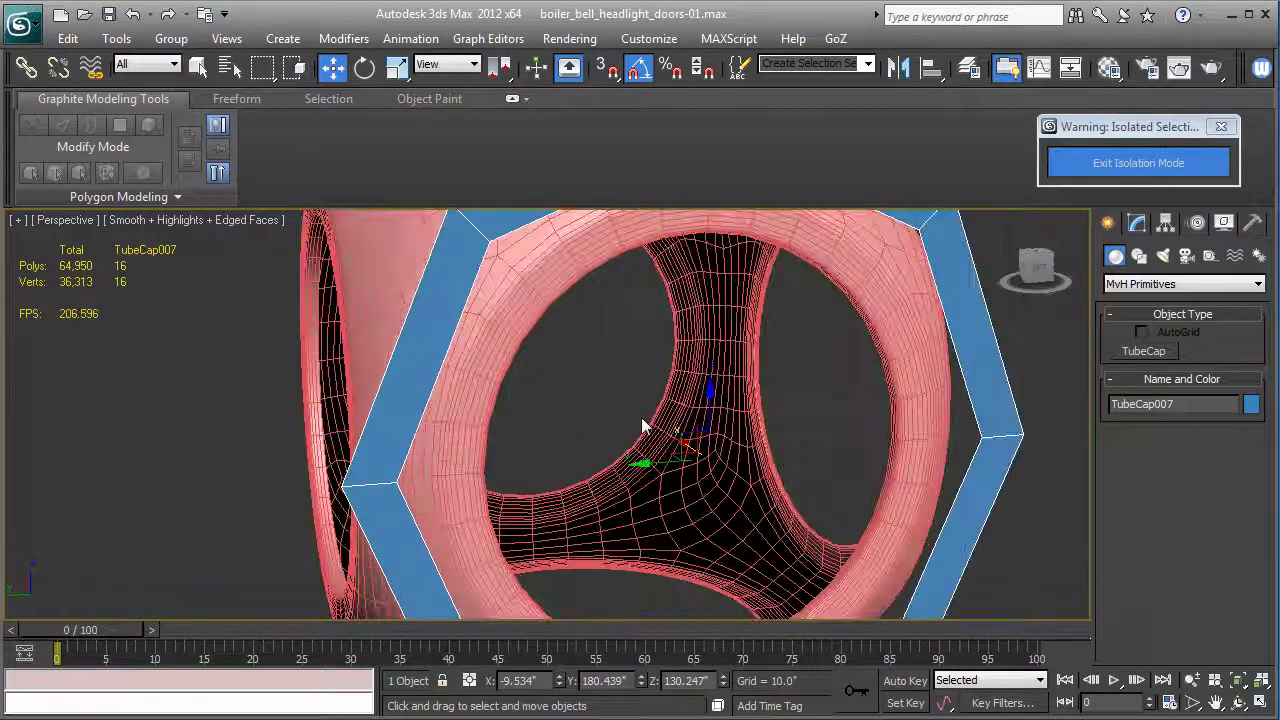
scroll(642, 427, down, 5)
click(1137, 222)
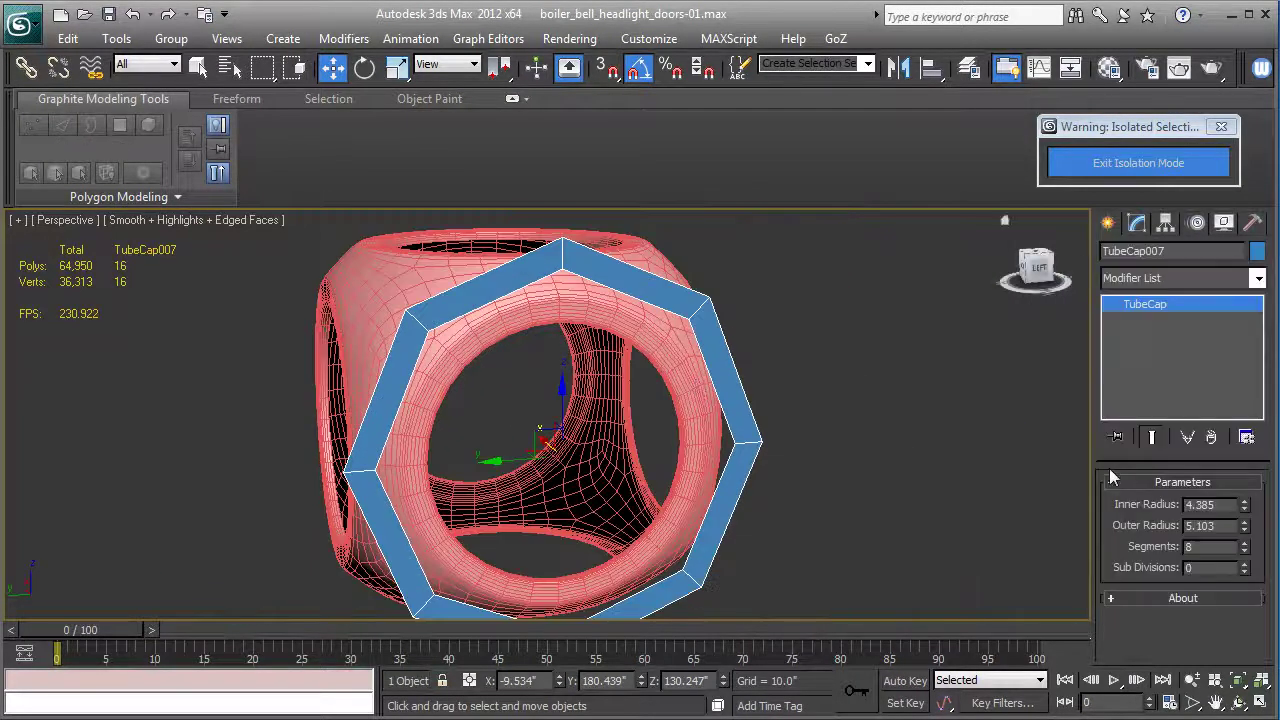
click(1140, 251)
text(door-01)
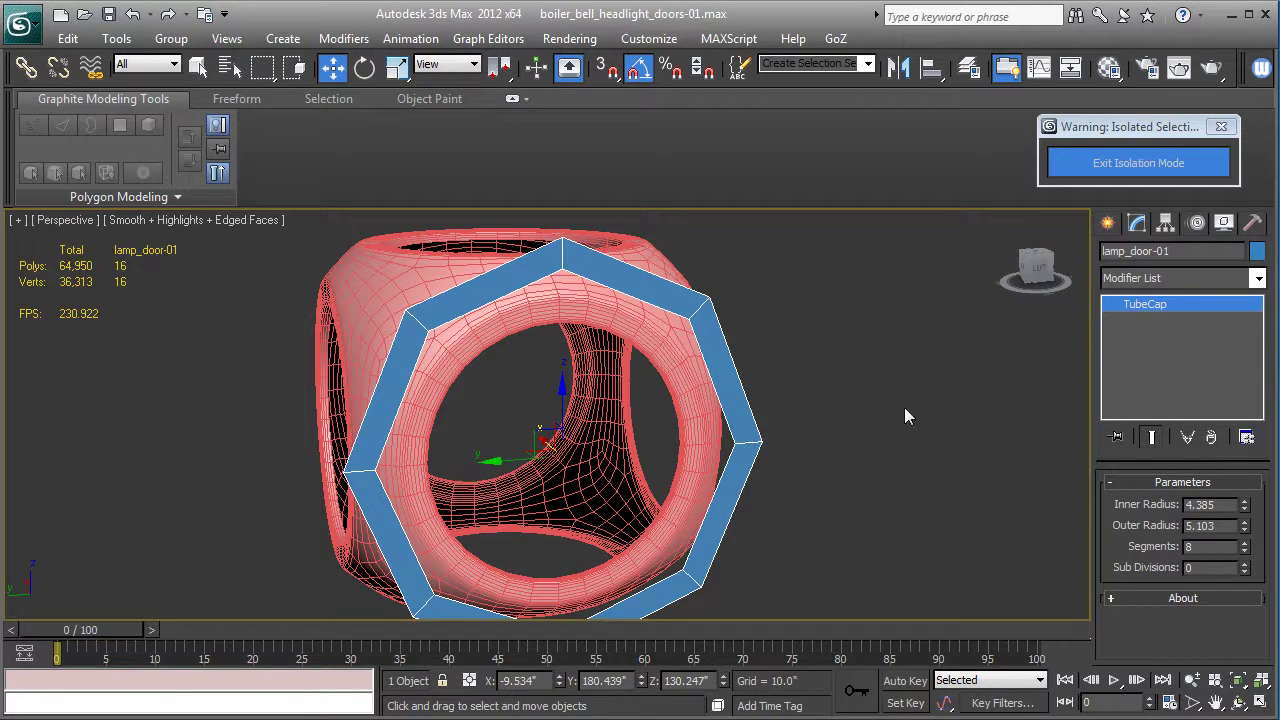
right_click(1131, 306)
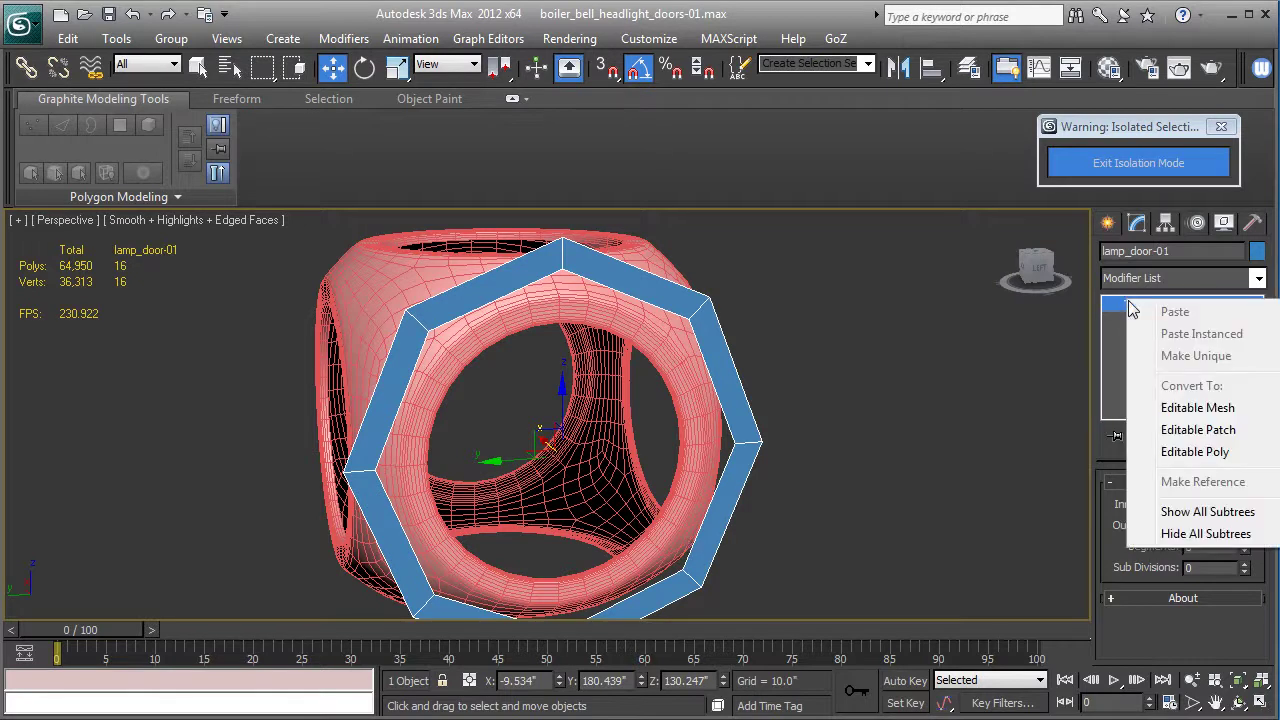
click(1190, 452)
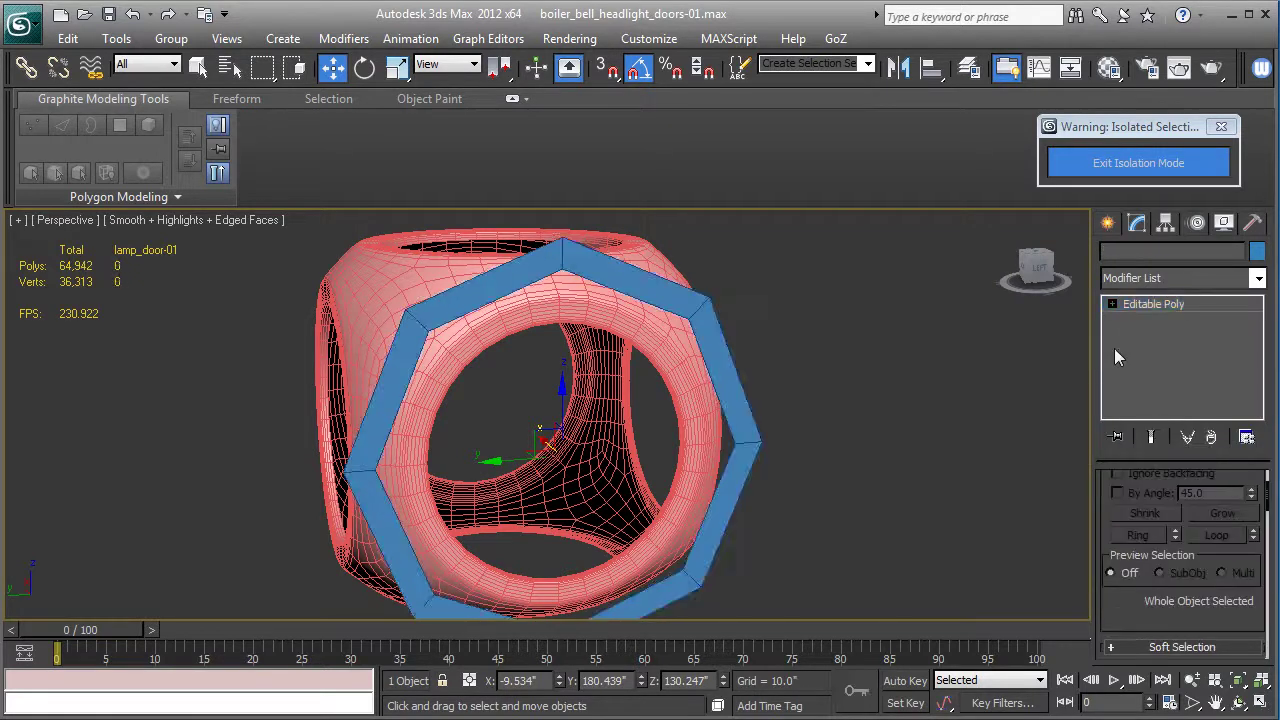
Select the ring's inner border and extend it outward along X, away from the housing, to form a wall.
click(1112, 303)
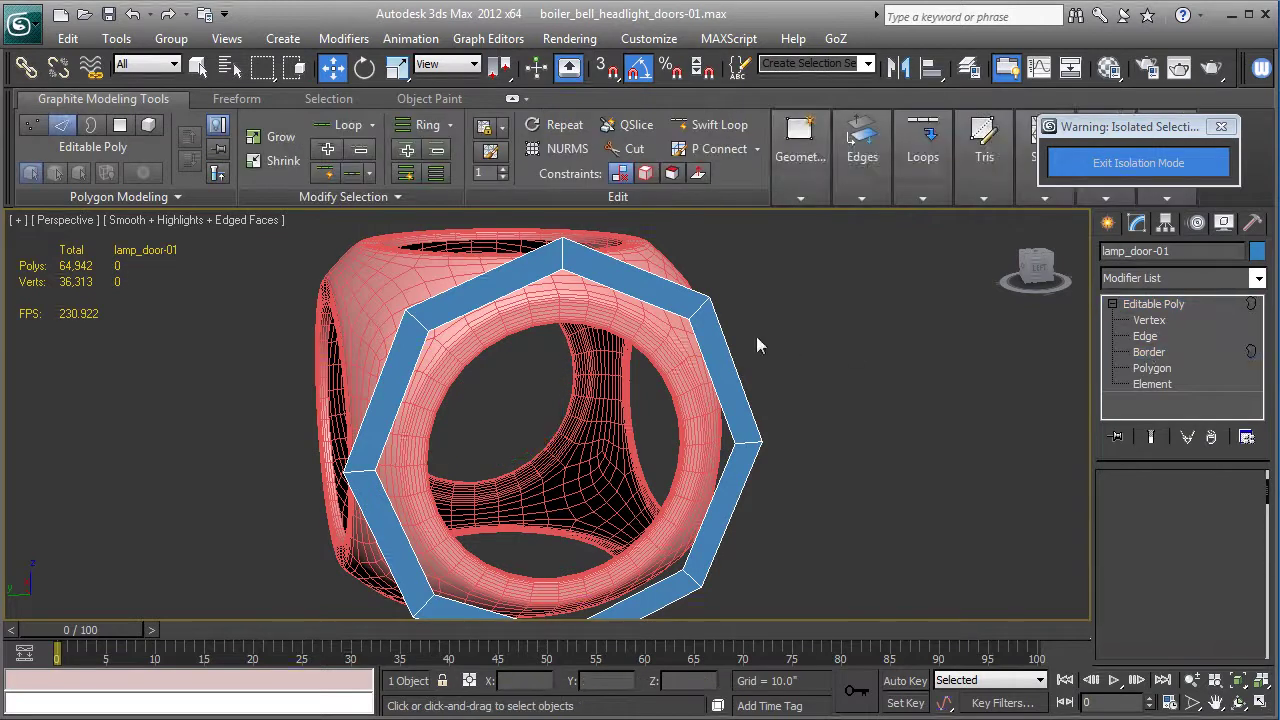
key(3)
click(712, 350)
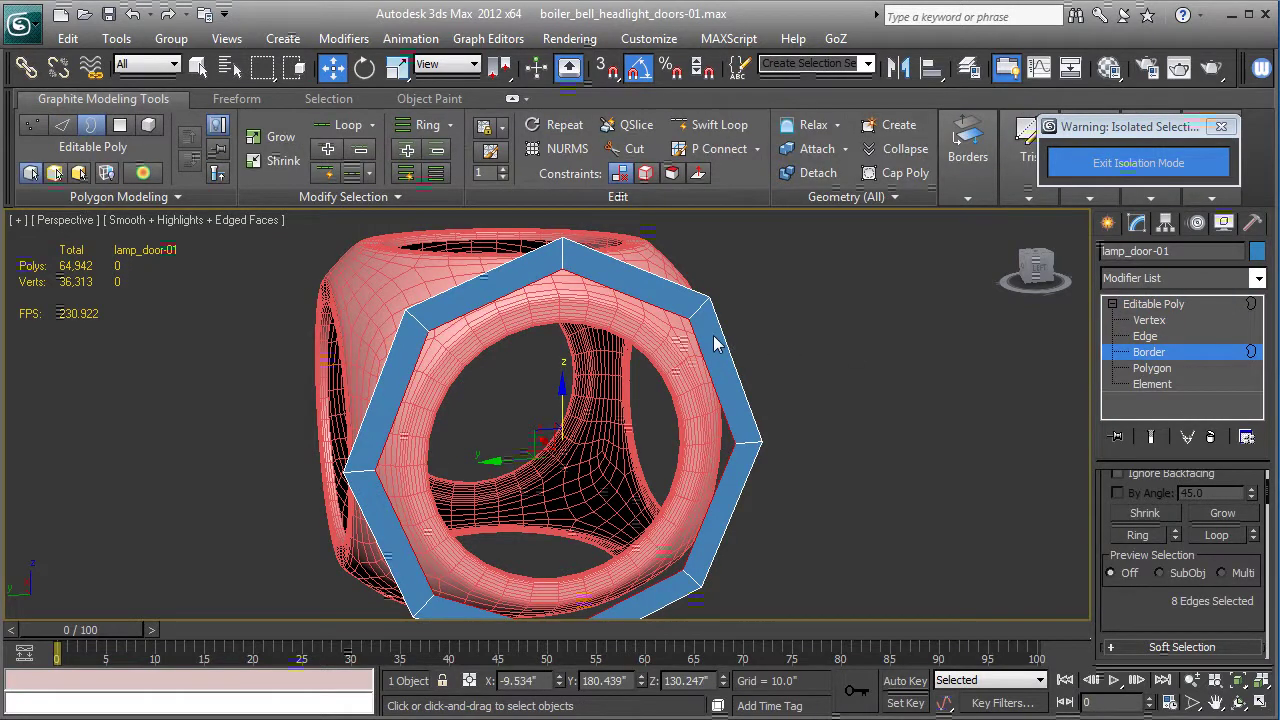
scroll(591, 506, up, 3)
scroll(563, 491, up, 5)
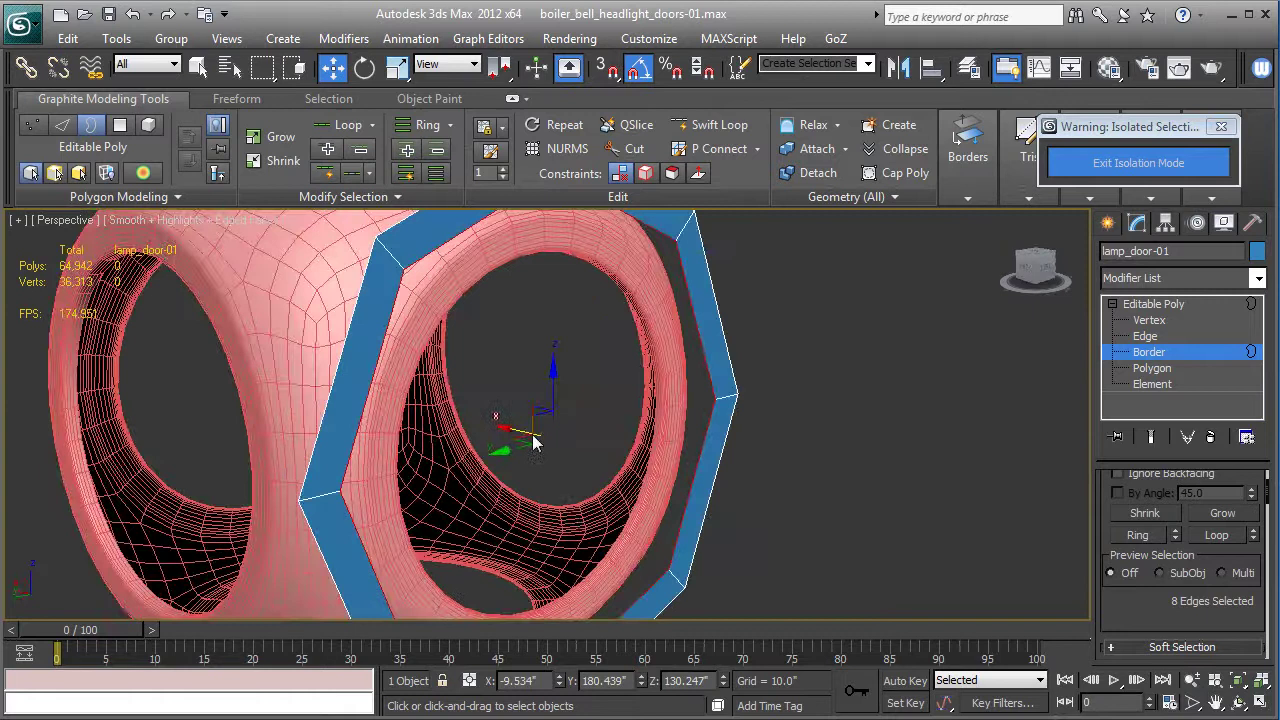
shift+drag(534, 441, 582, 475)
Extend the border toward the centre with a scaled-in ring of faces, then move it about 0.245" outward along X.
key(r)
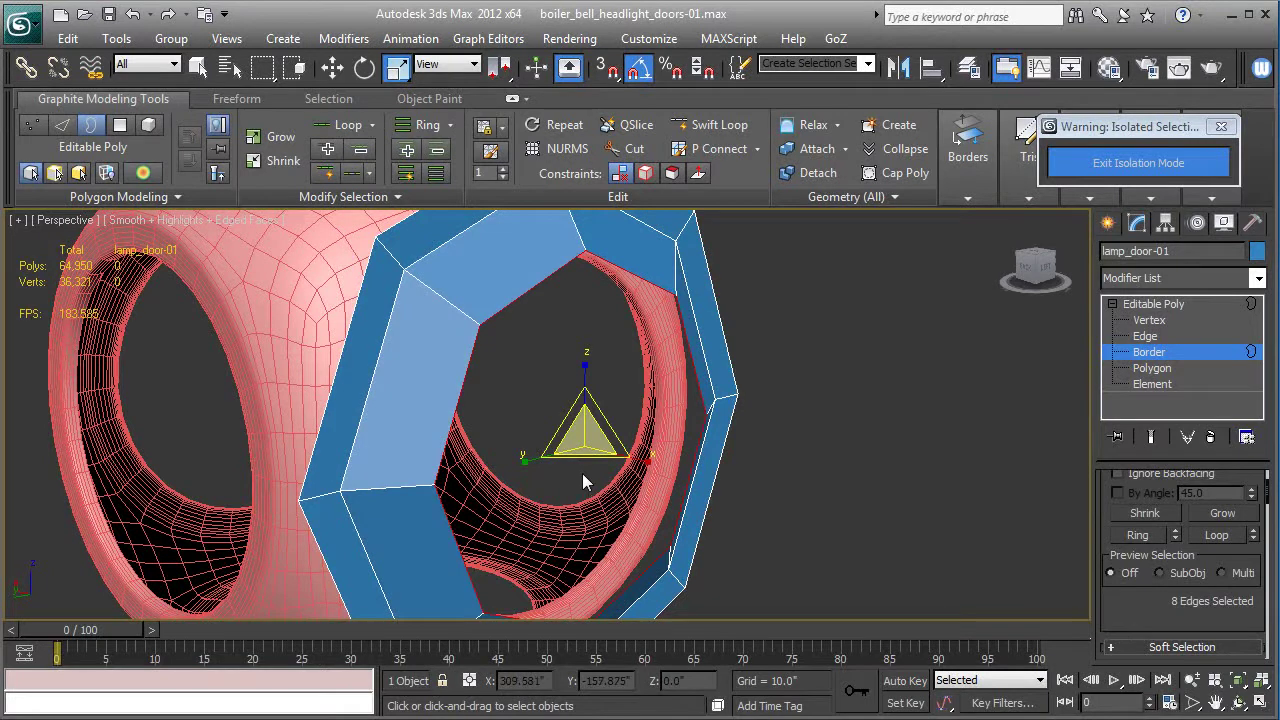
middle_drag(582, 473, 588, 424)
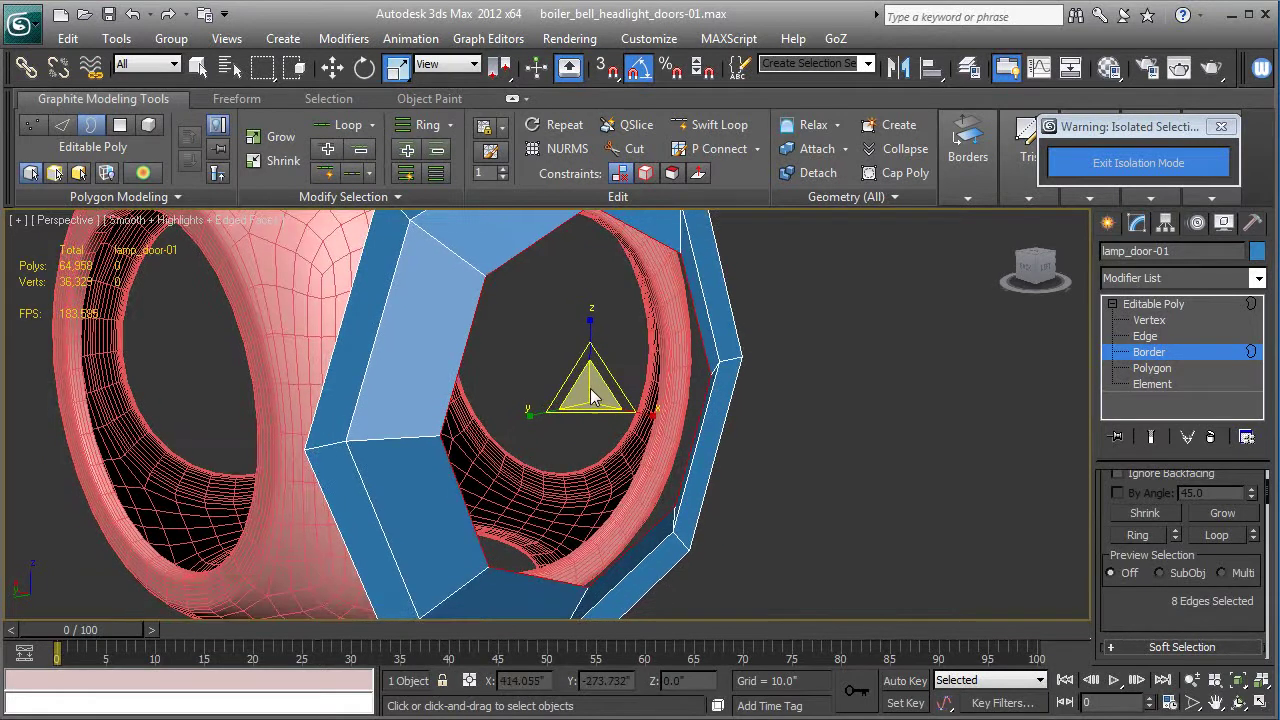
shift+drag(590, 388, 593, 473)
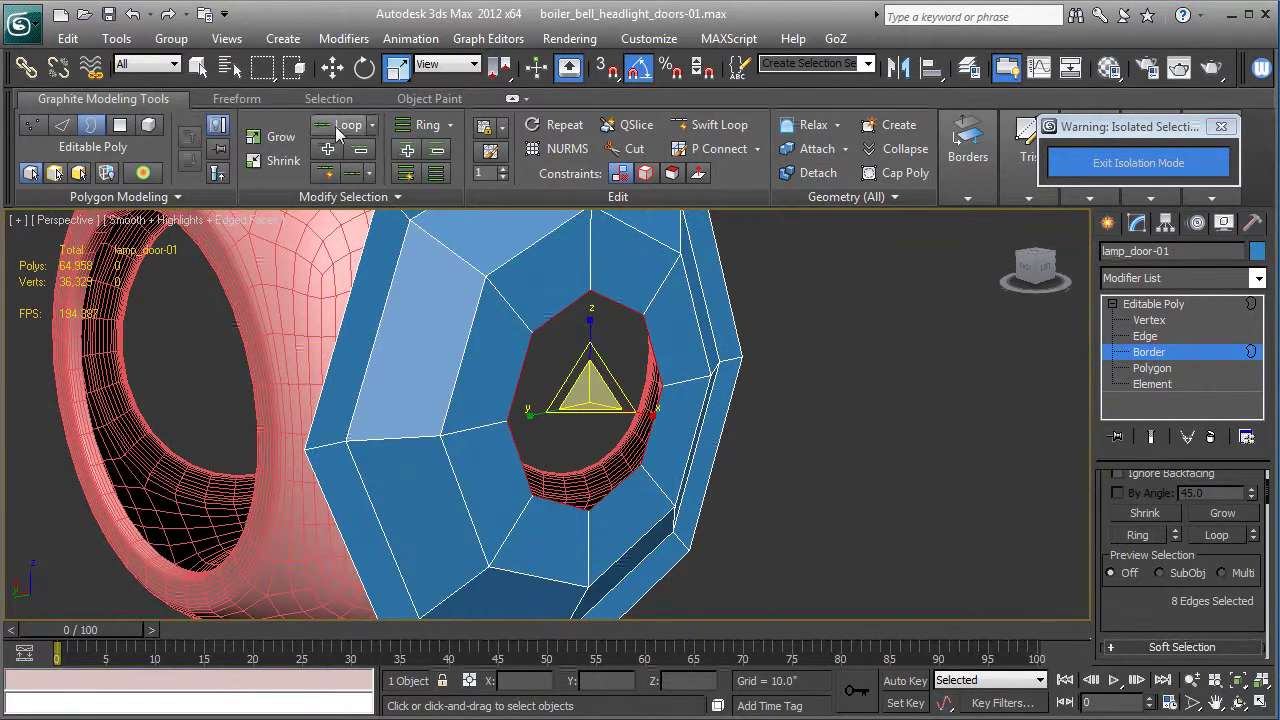
click(332, 67)
shift+drag(540, 400, 552, 401)
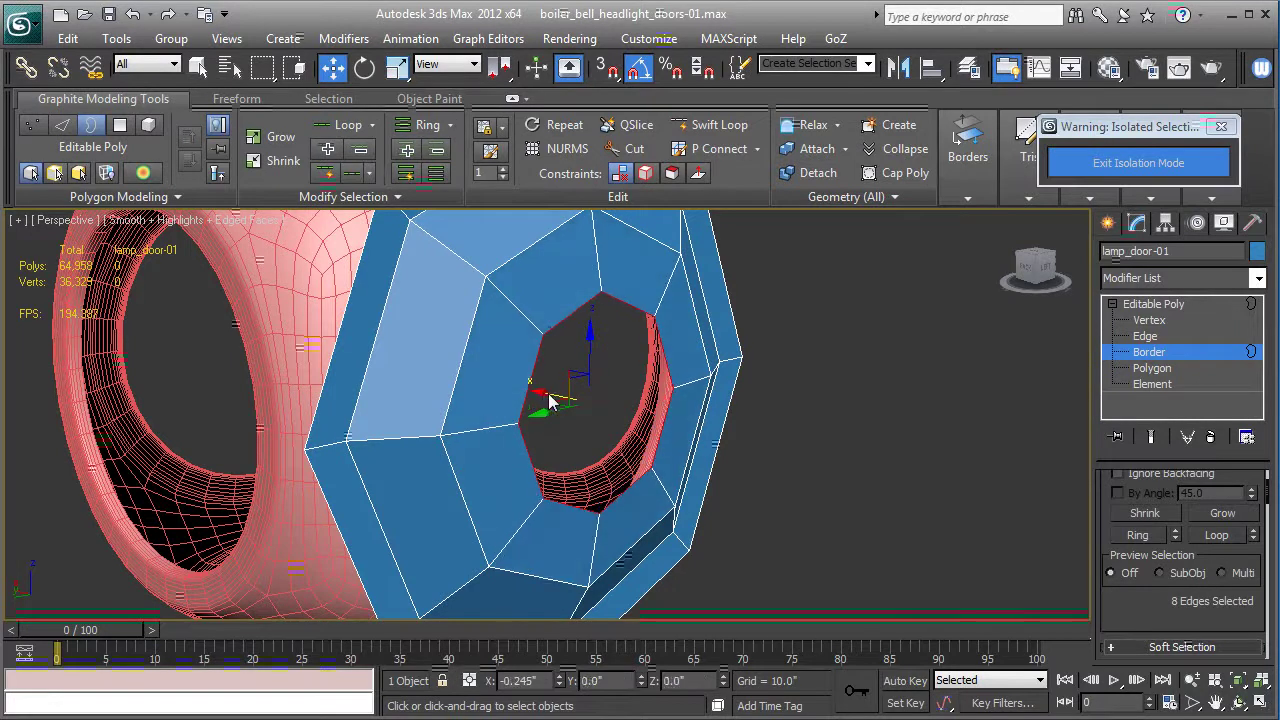
Add another smaller ring of faces inside the border and collapse the remaining open border into one centre vertex.
alt+middle_drag(770, 440, 718, 463)
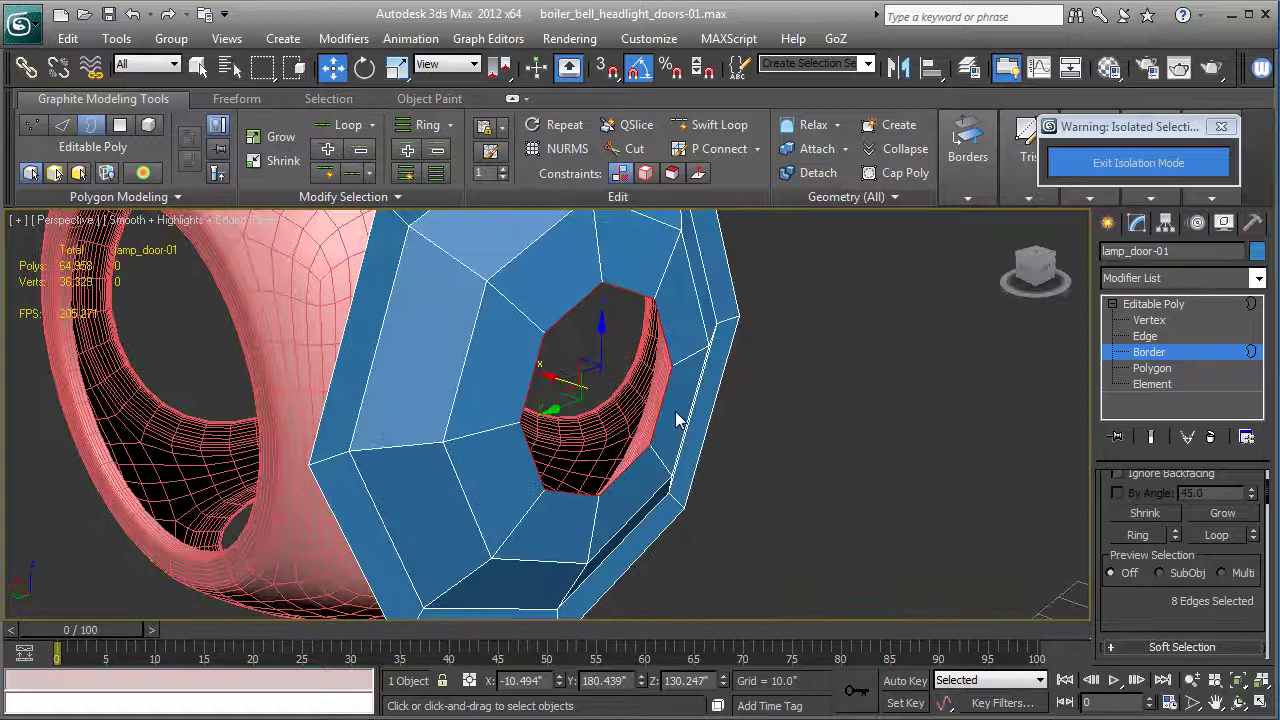
key(r)
drag(648, 329, 660, 395)
scroll(1125, 572, down, 5)
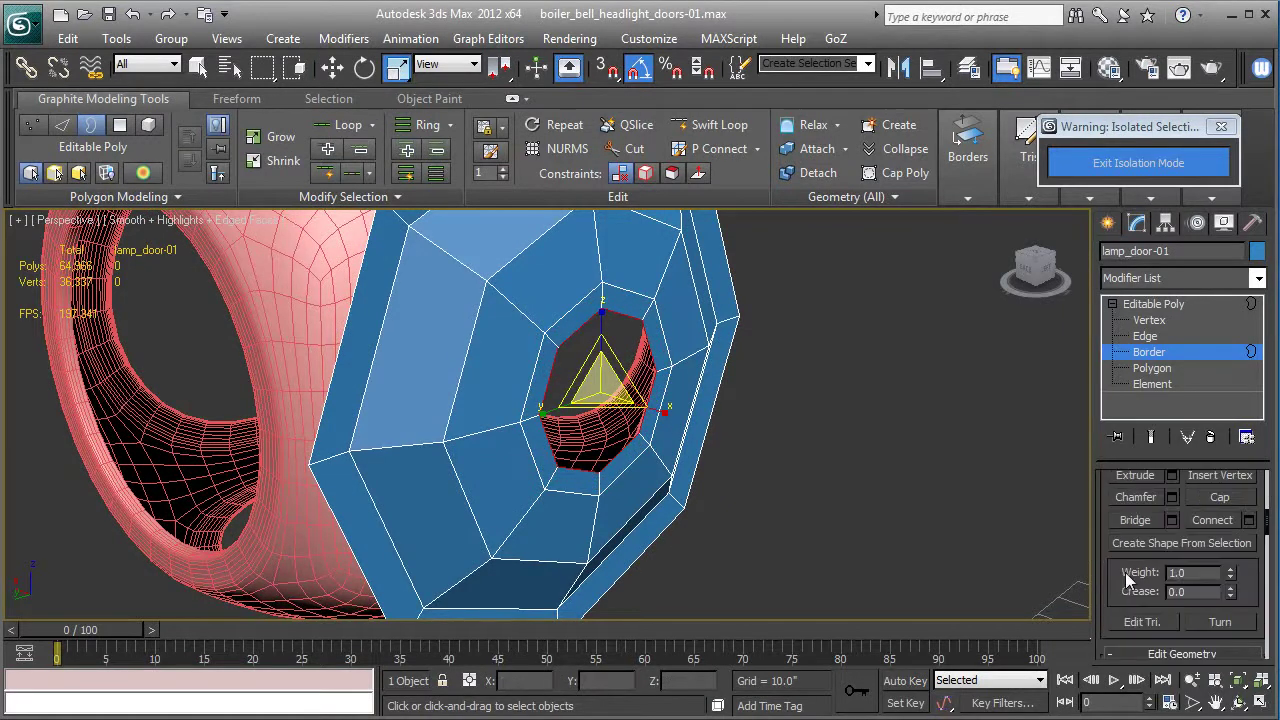
scroll(1214, 559, down, 5)
scroll(1214, 565, down, 3)
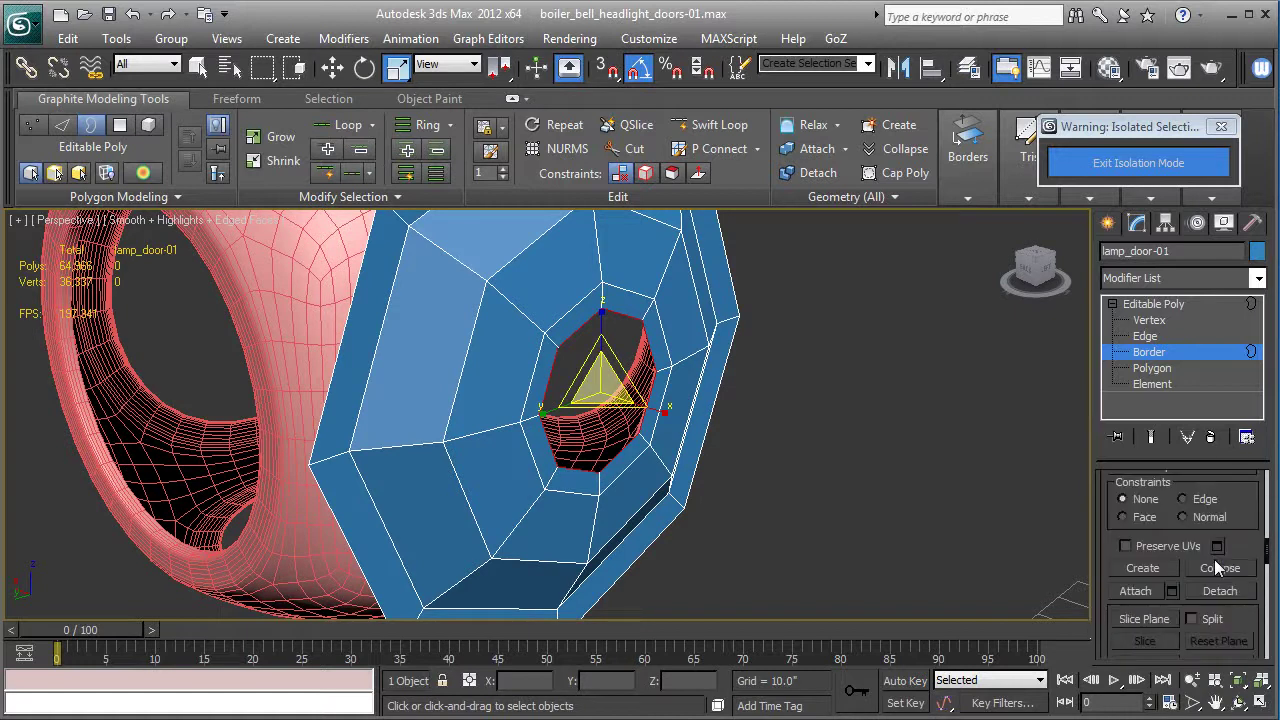
click(1220, 568)
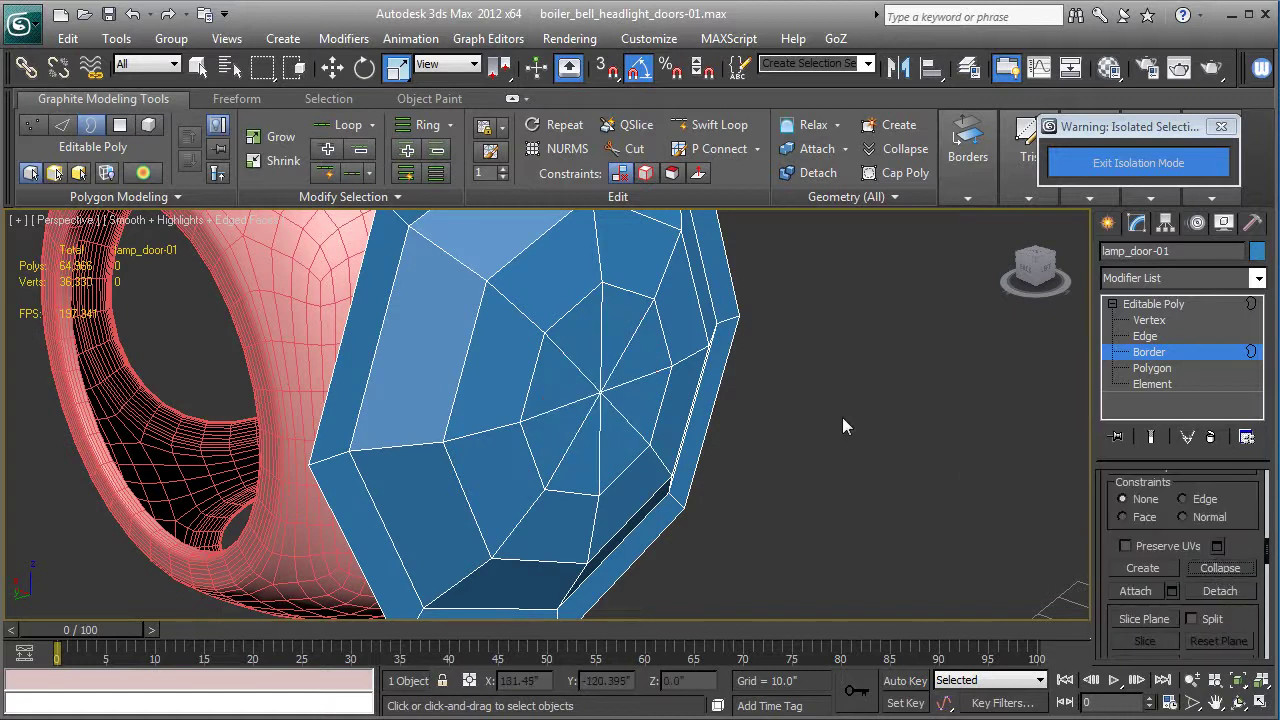
Remove the four alternating diagonal edges that meet at the centre vertex of the door.
scroll(798, 404, up, 5)
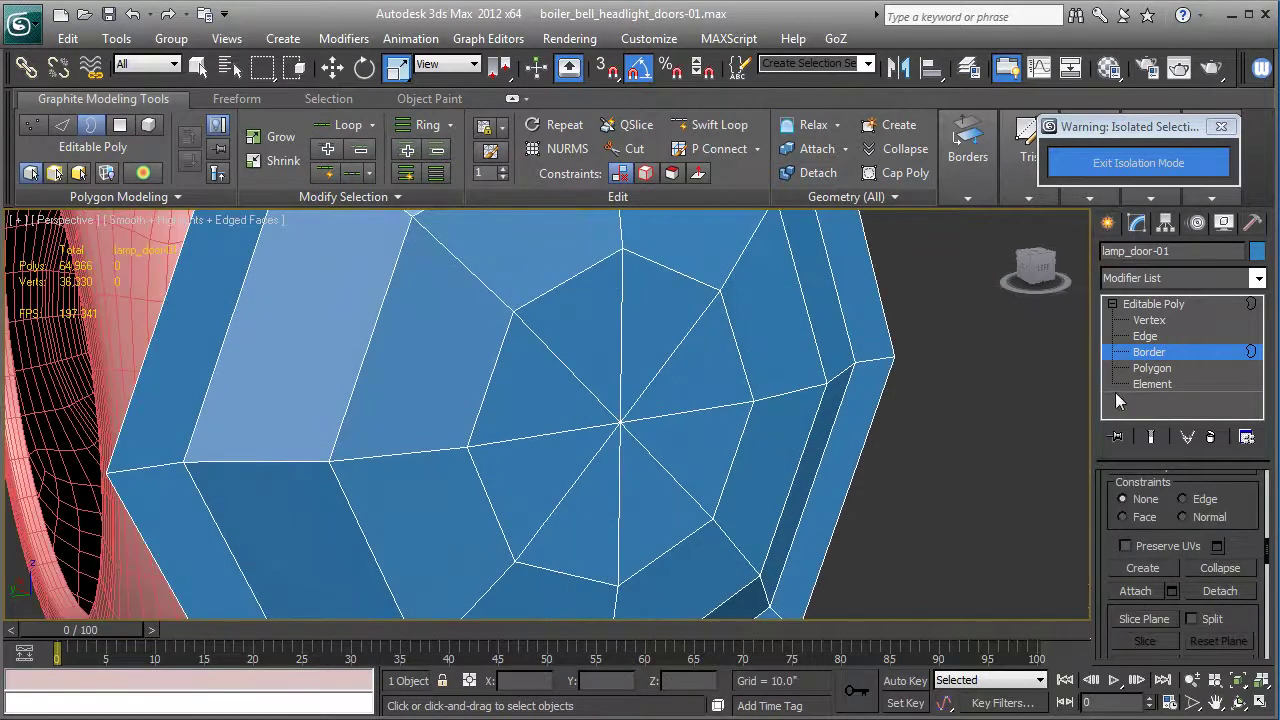
click(1145, 336)
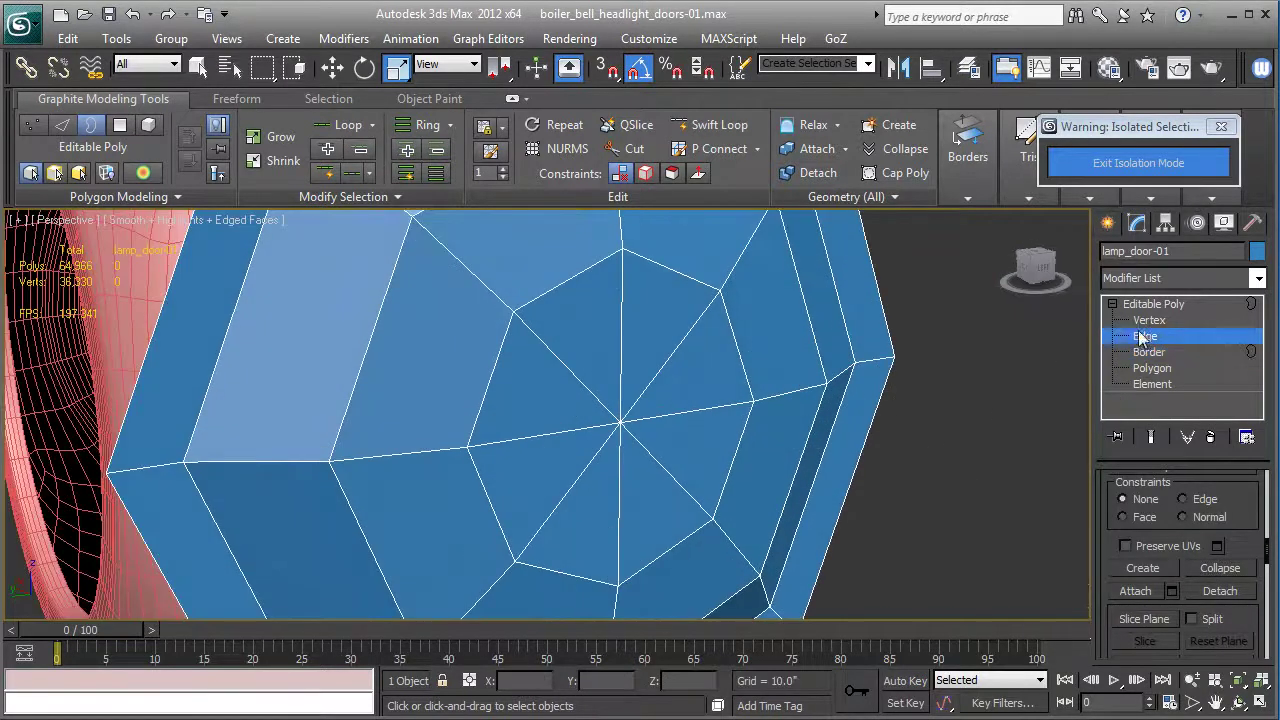
click(591, 397)
ctrl+click(643, 390)
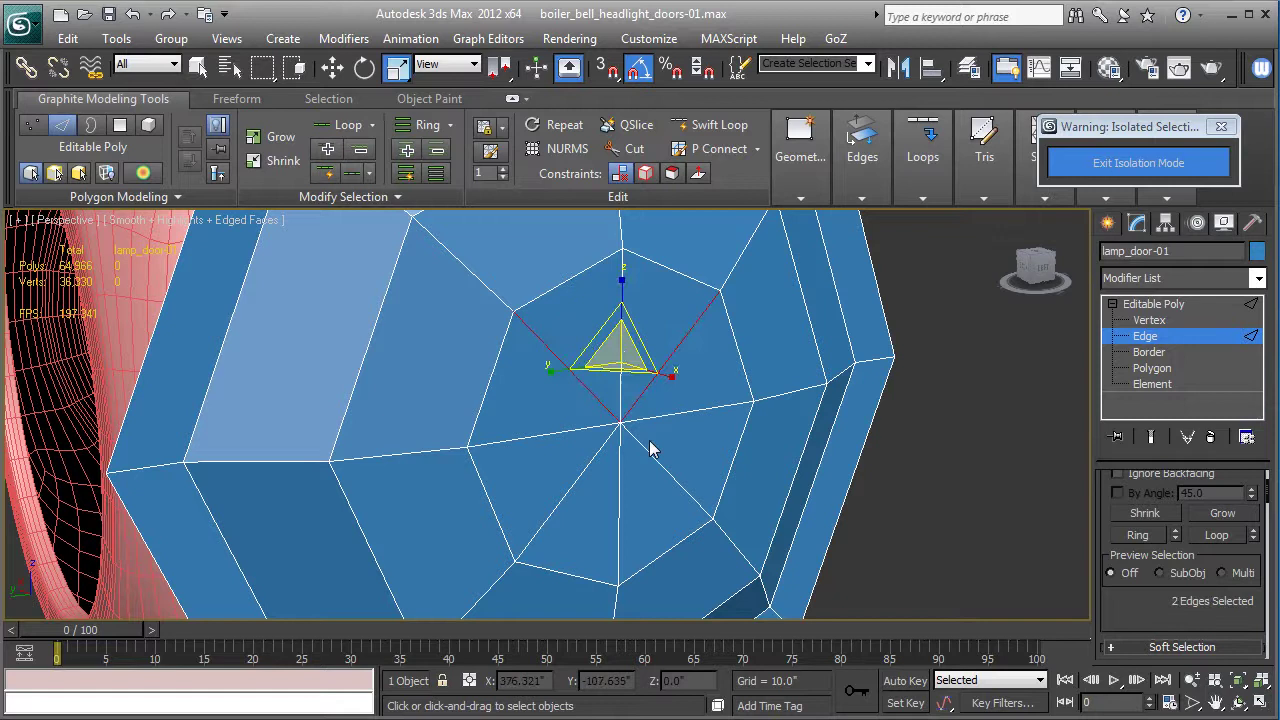
ctrl+click(651, 458)
ctrl+click(582, 484)
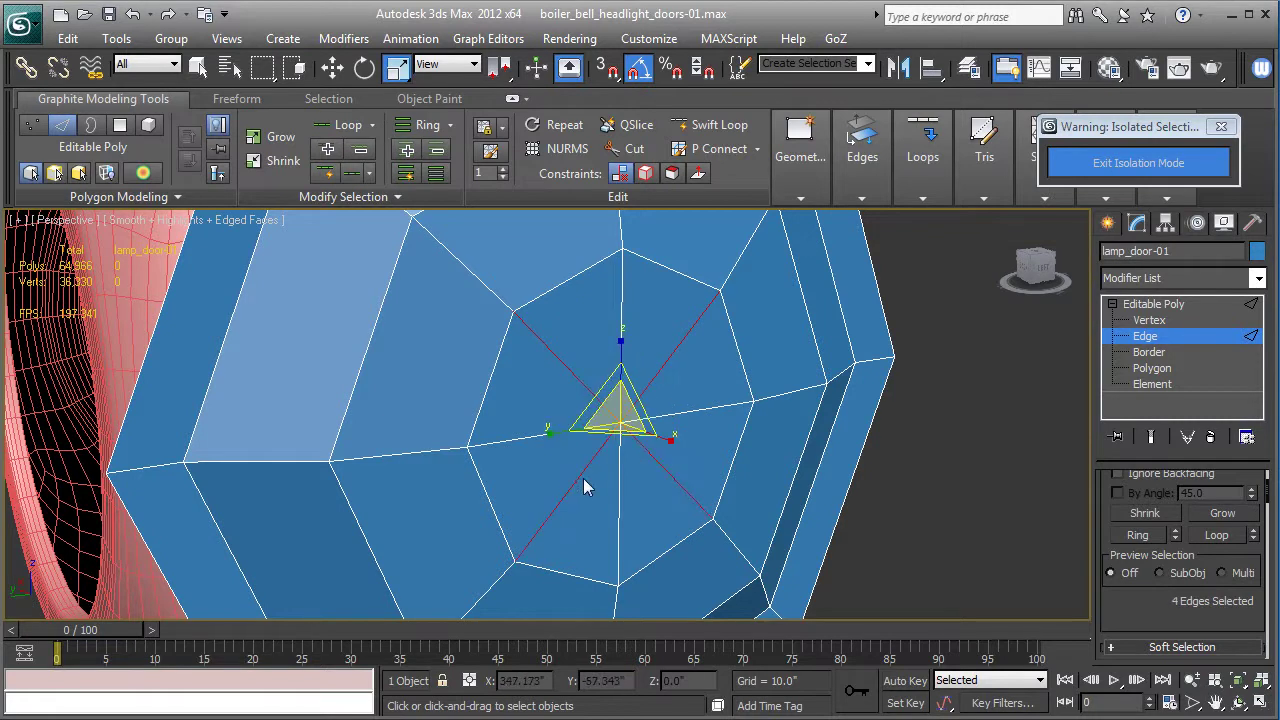
key(BackSpace)
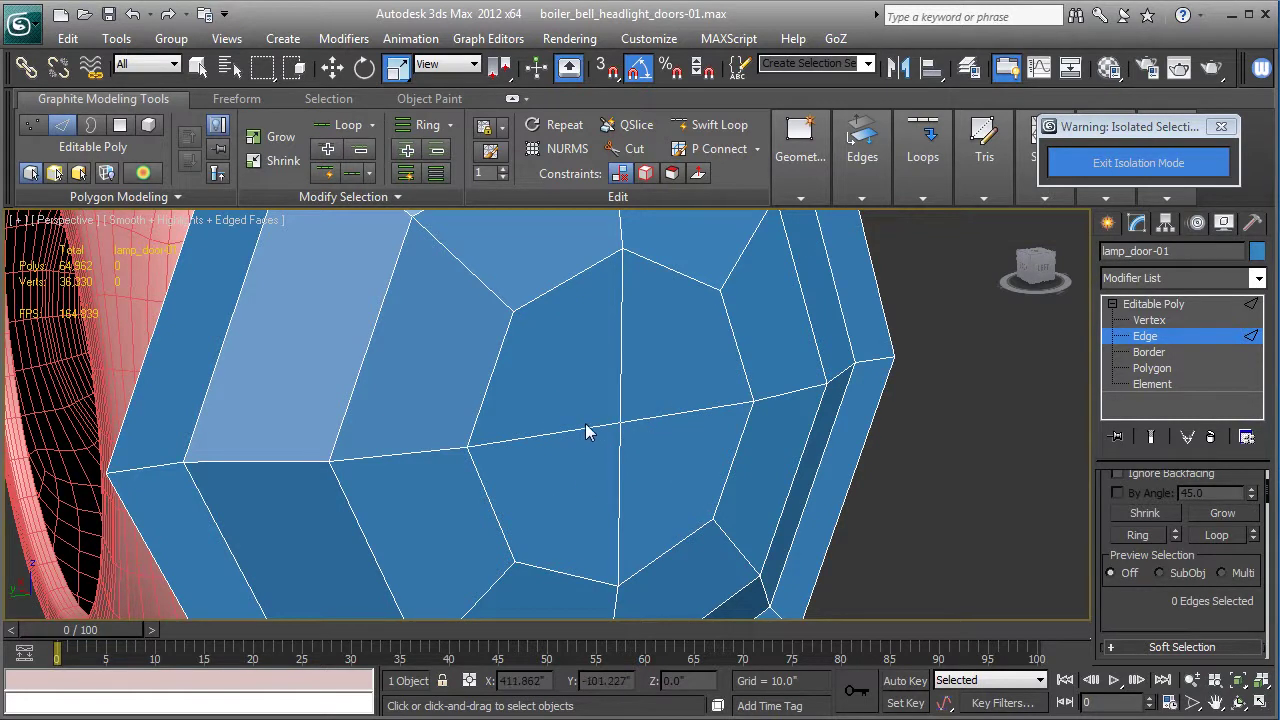
Select the door's outer border and extend it about 0.333" along X toward the housing to form the rim's side wall.
scroll(588, 431, down, 2)
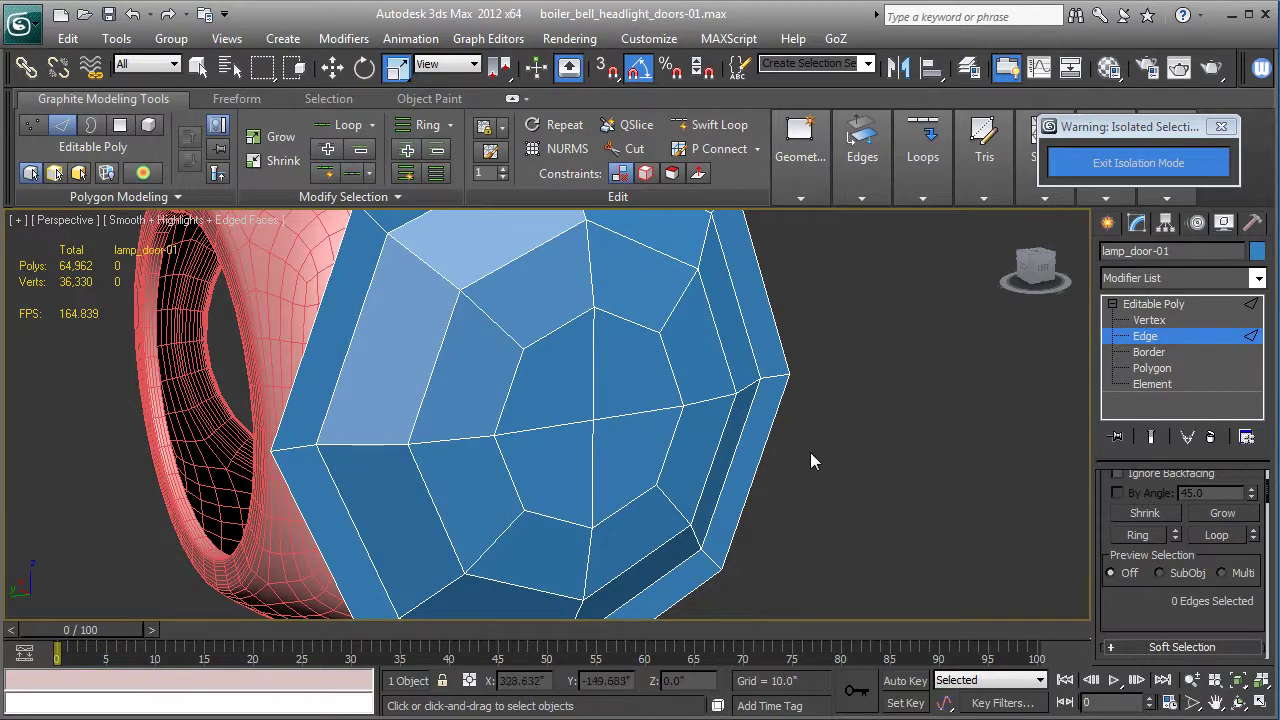
click(1152, 304)
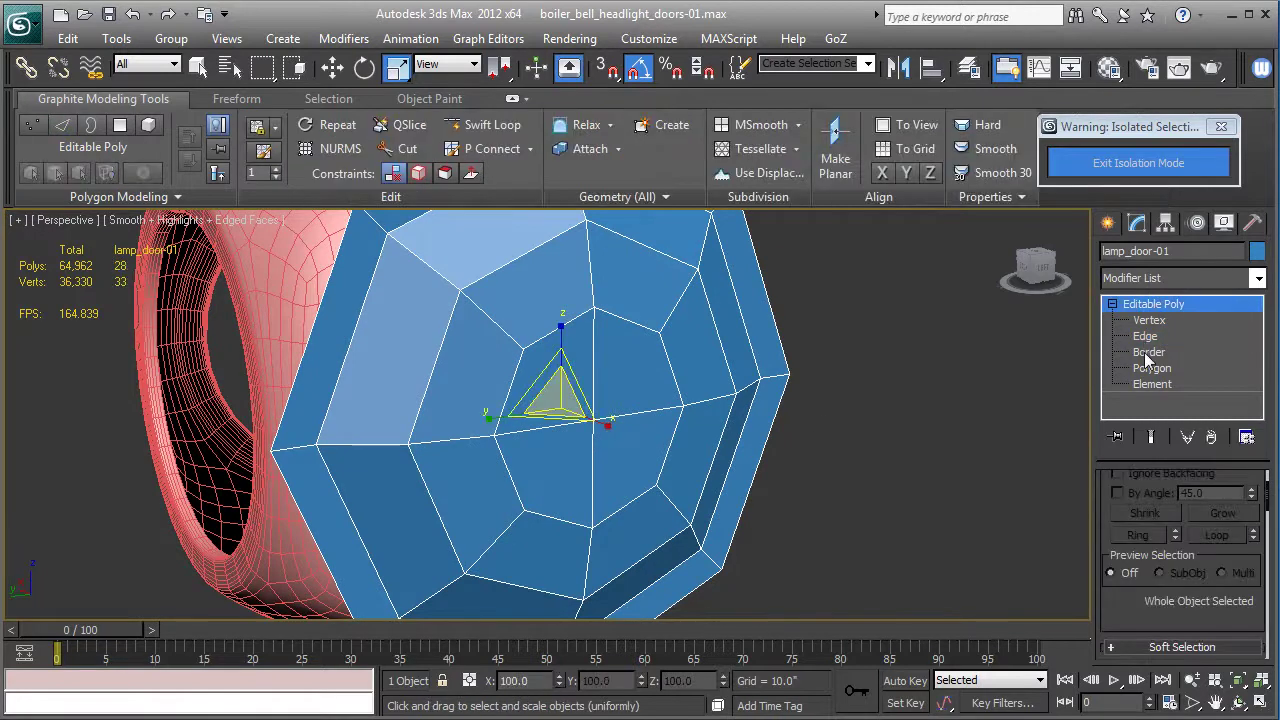
key(3)
click(313, 317)
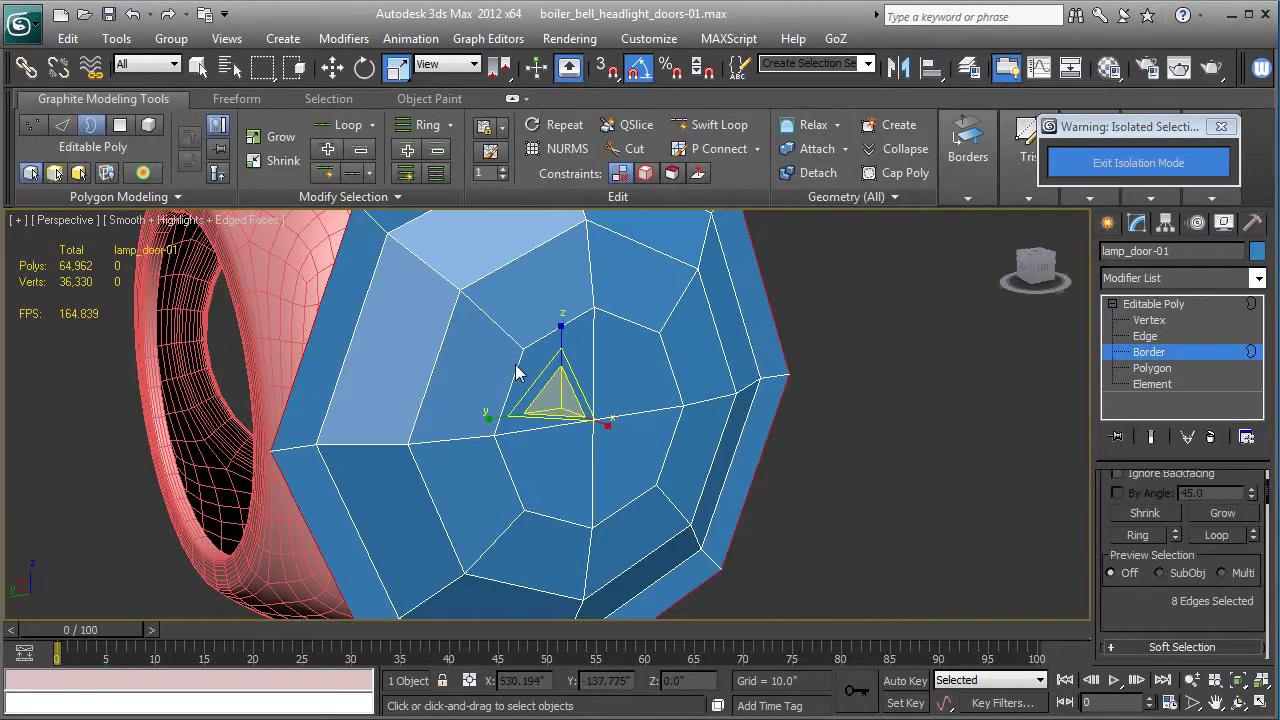
alt+middle_drag(520, 372, 563, 373)
key(w)
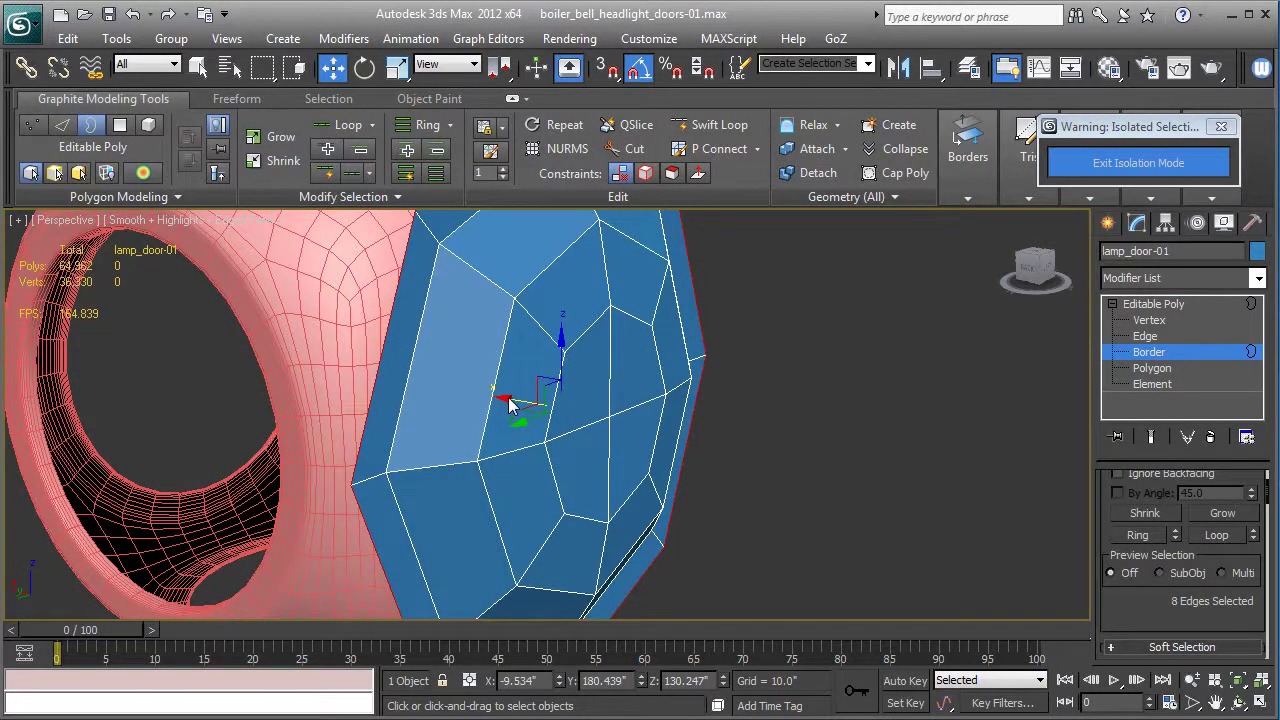
shift+drag(505, 405, 478, 403)
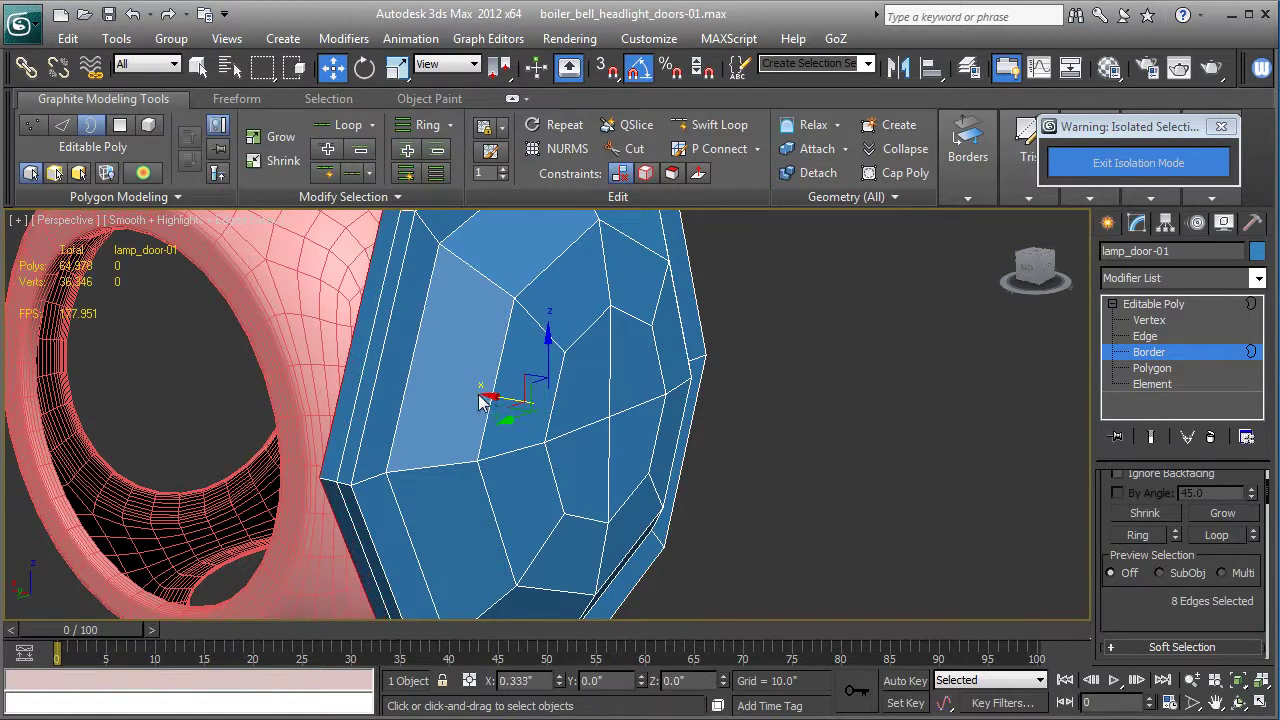
Extend the rear border toward the centre with a ring of faces scaled to 90%.
alt+middle_drag(478, 404, 631, 404)
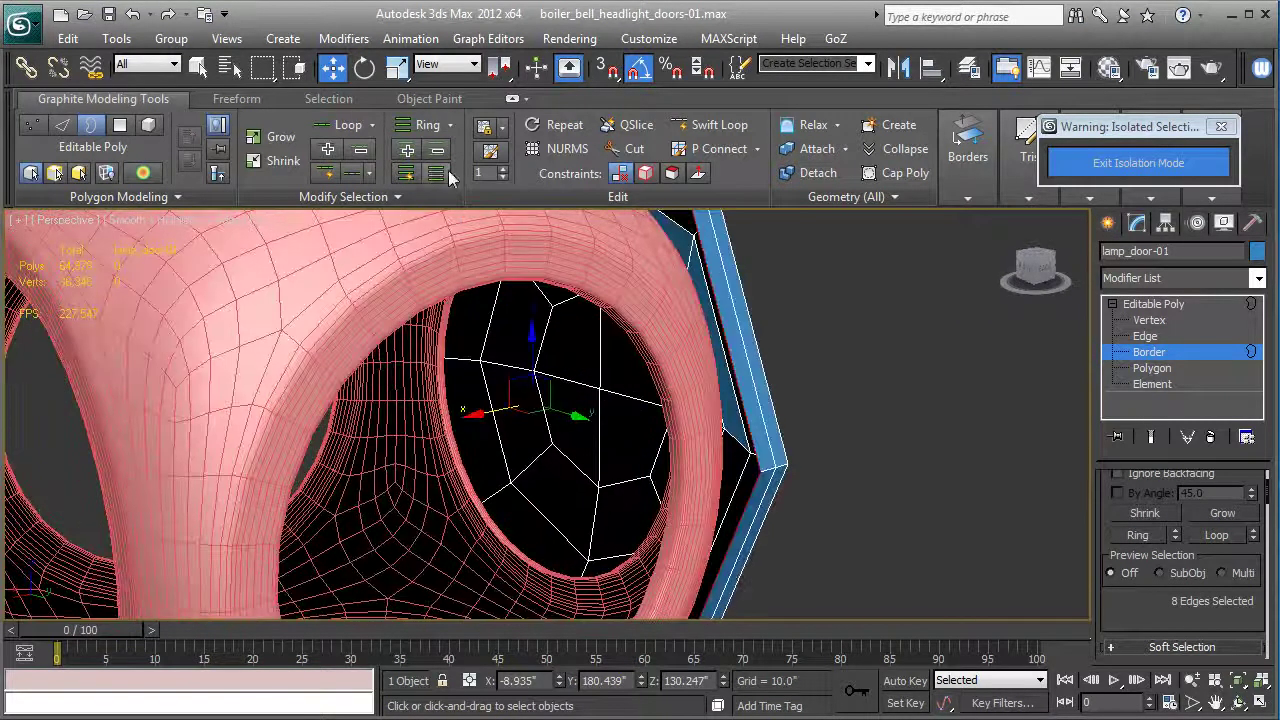
click(396, 67)
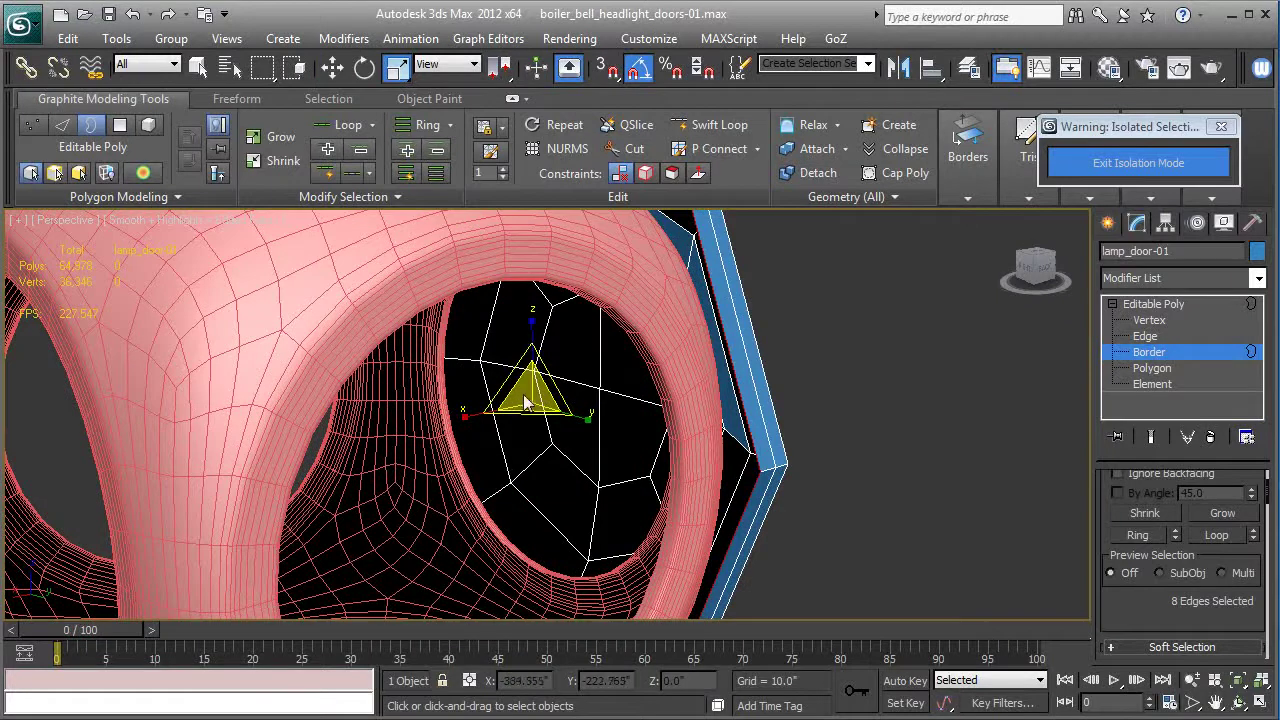
shift+drag(525, 393, 535, 408)
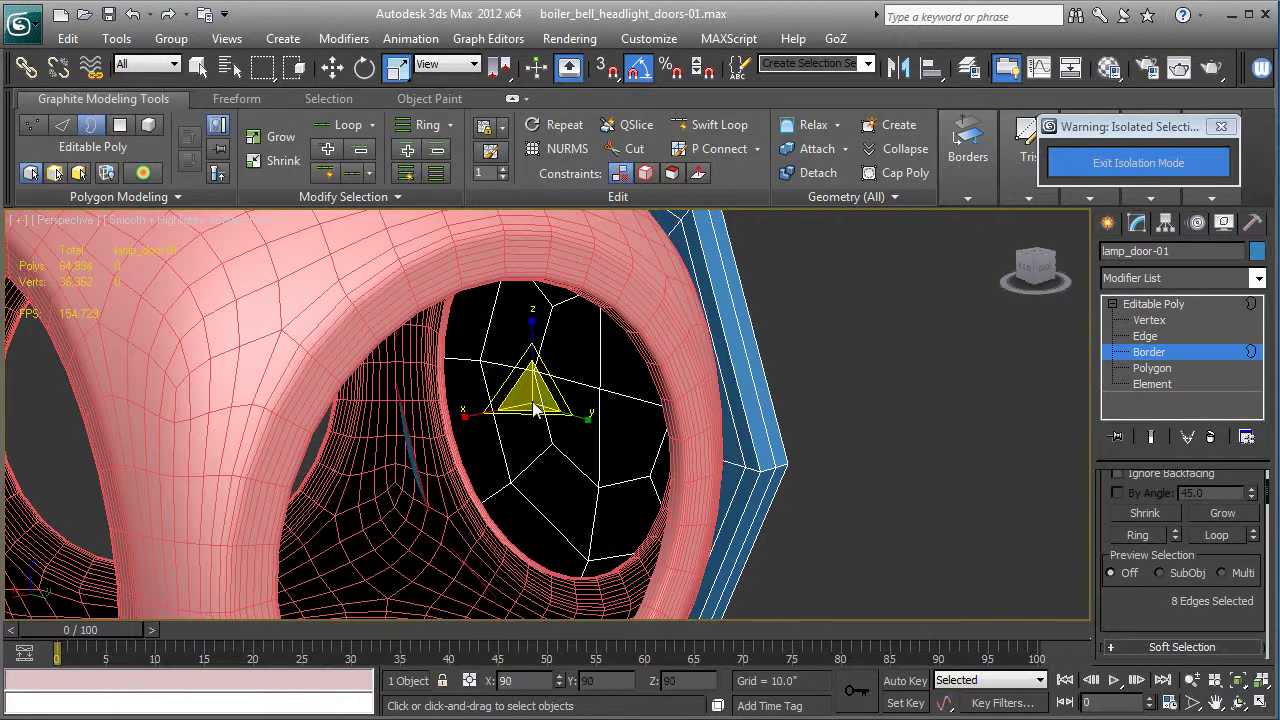
alt+middle_drag(535, 408, 557, 425)
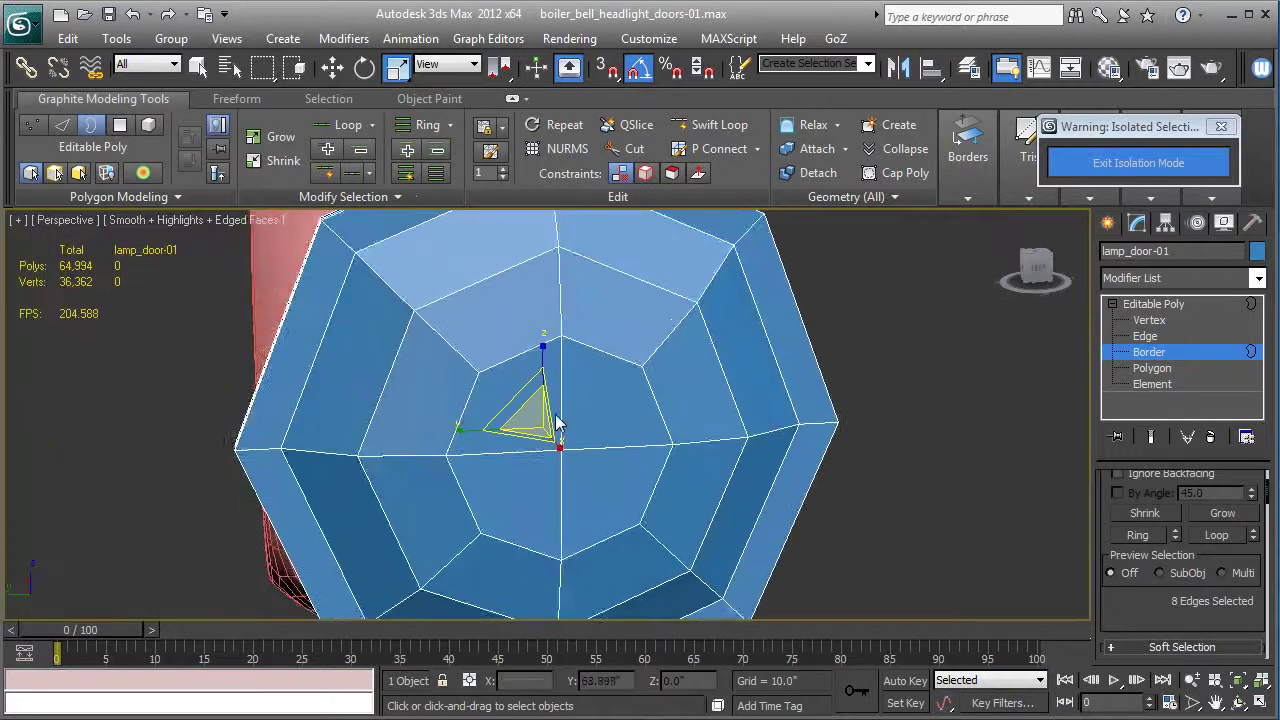
Apply a TurboSmooth modifier with 2 iterations to the door and display it without edged faces.
key(F4)
click(1154, 304)
click(1167, 278)
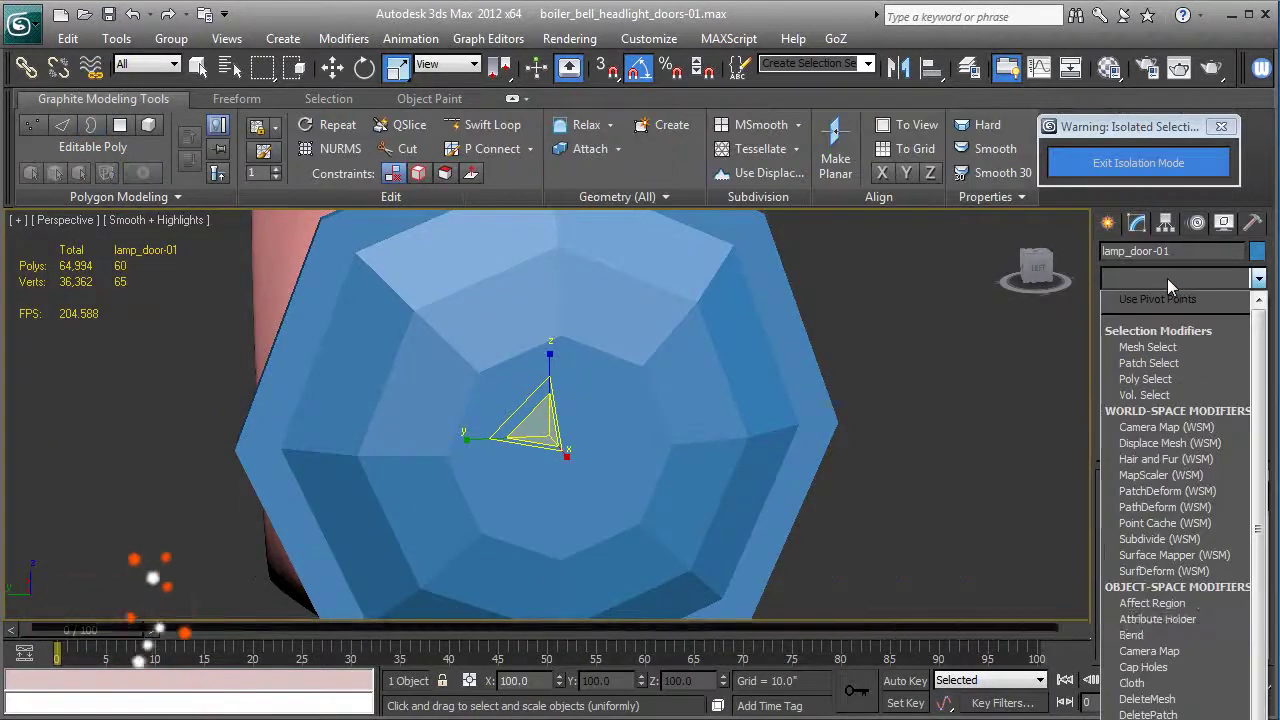
text(tu)
key(Return)
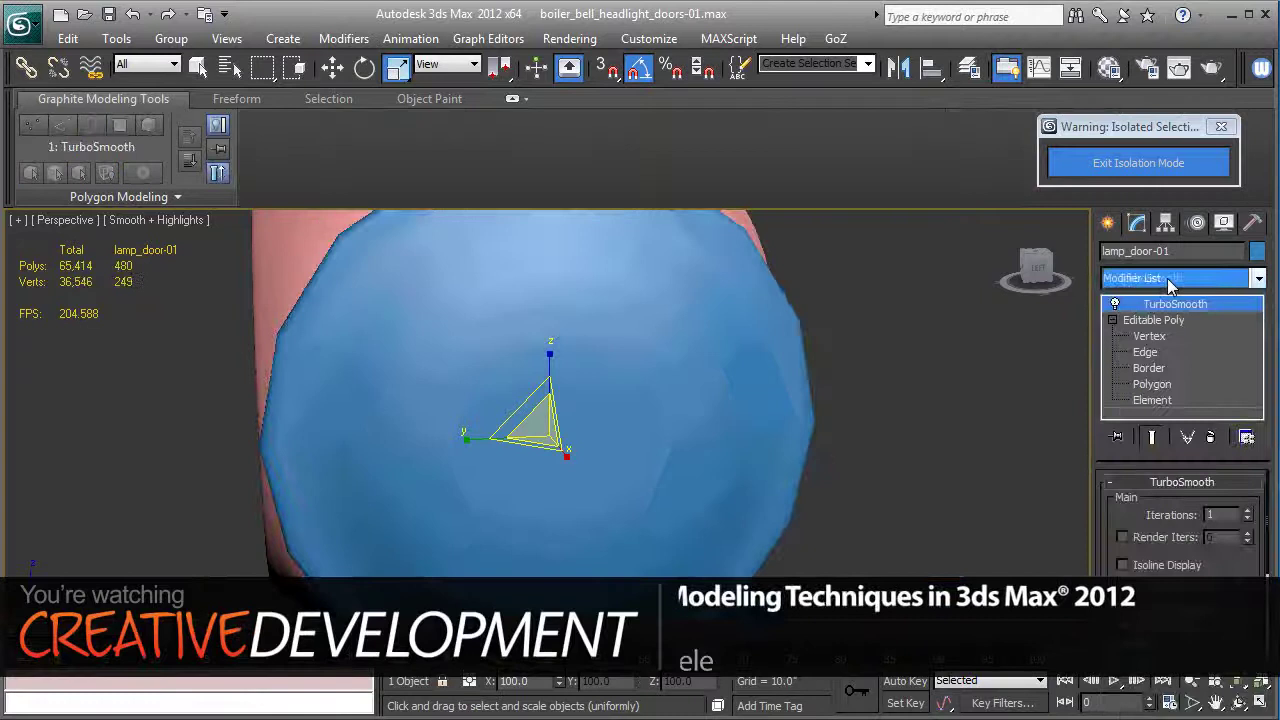
click(1249, 512)
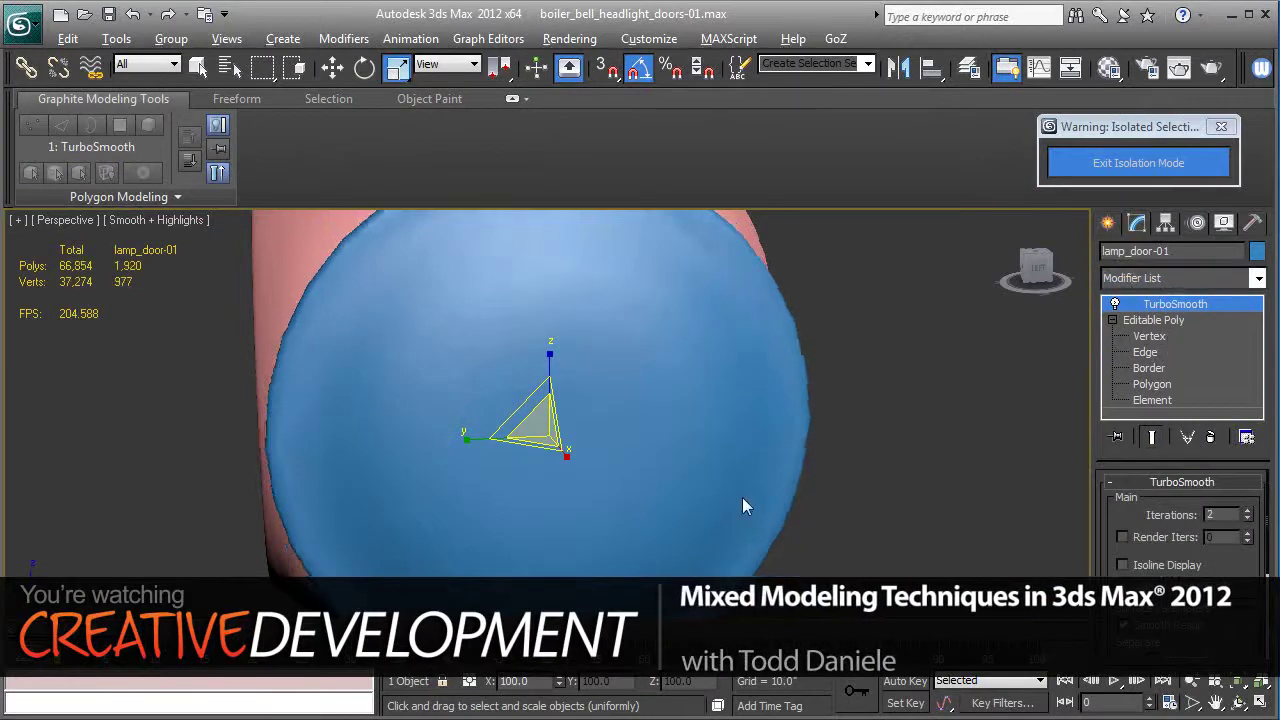
alt+middle_drag(742, 497, 662, 490)
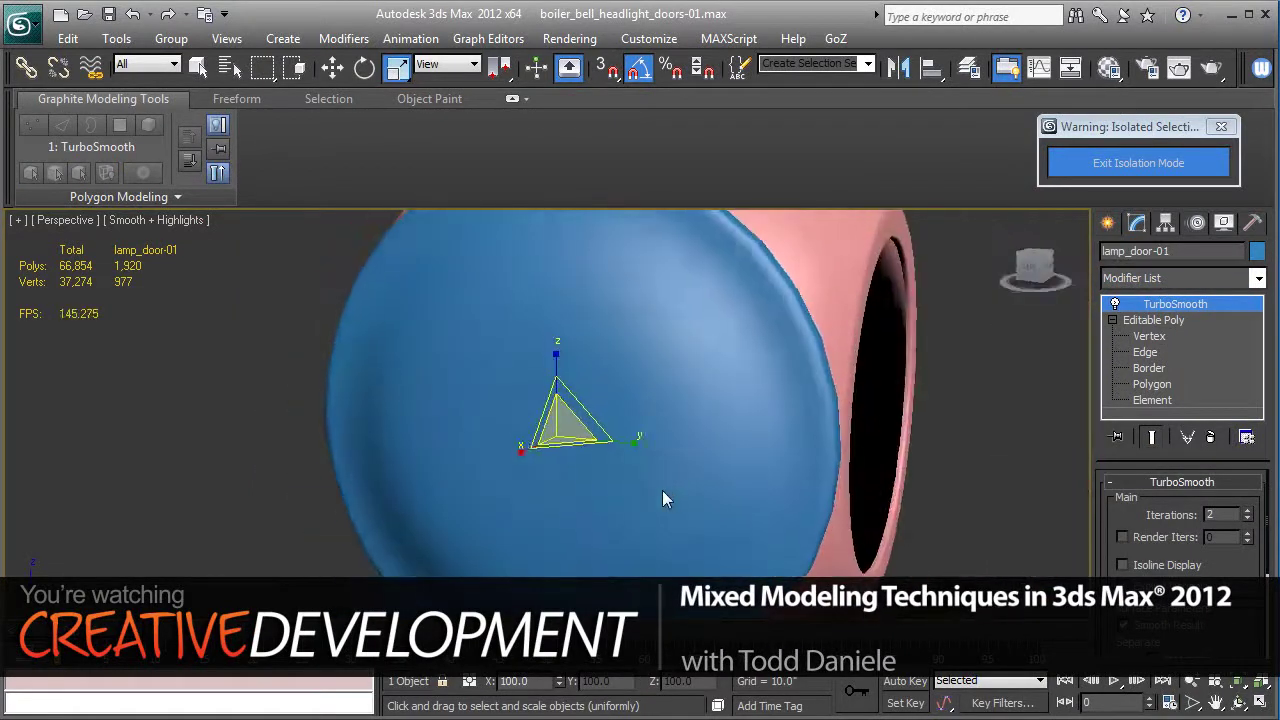
Select the ring of edges across the door's front rim and convert it to a polygon selection covering the rim.
key(F4)
click(1145, 352)
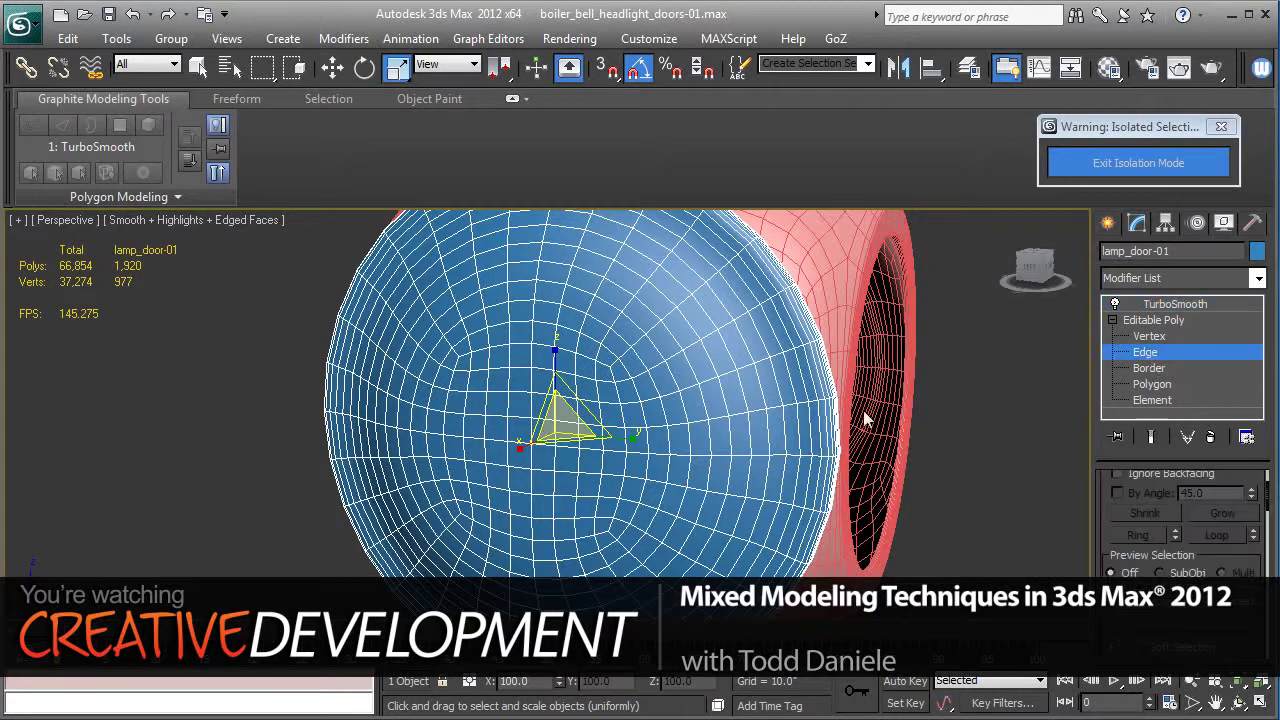
alt+middle_drag(860, 445, 906, 485)
click(718, 297)
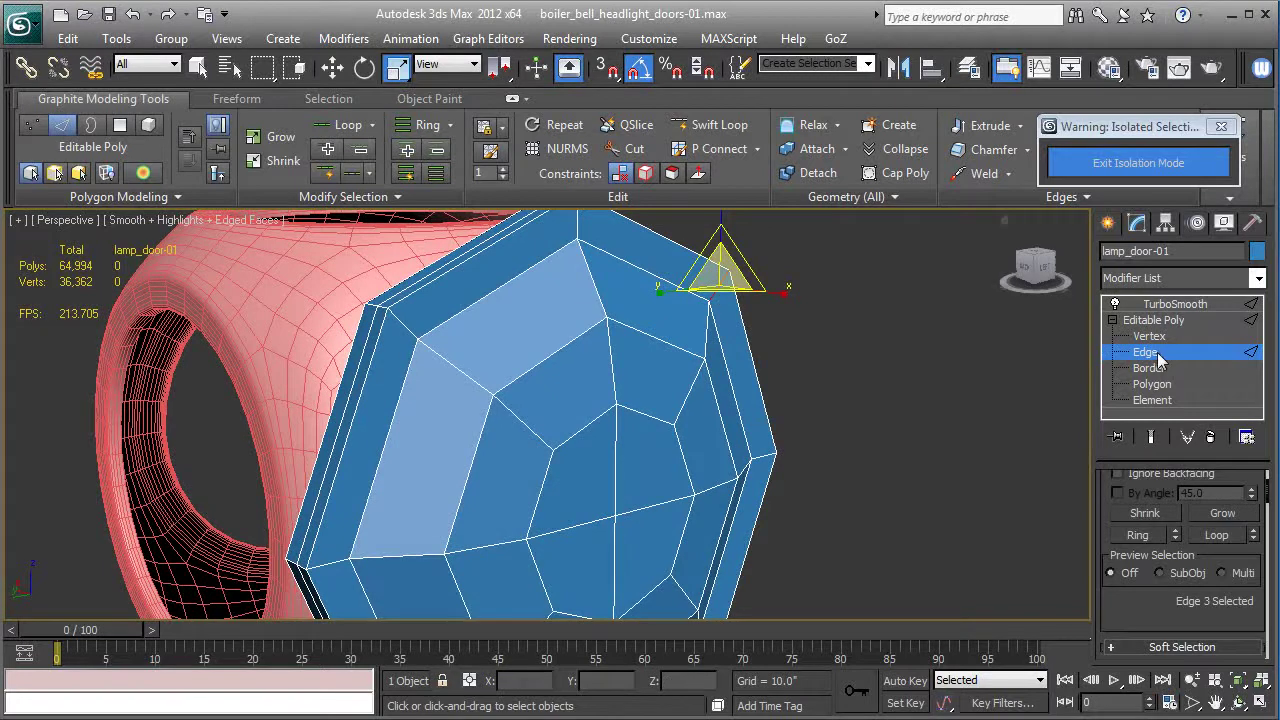
key(ctrl+z)
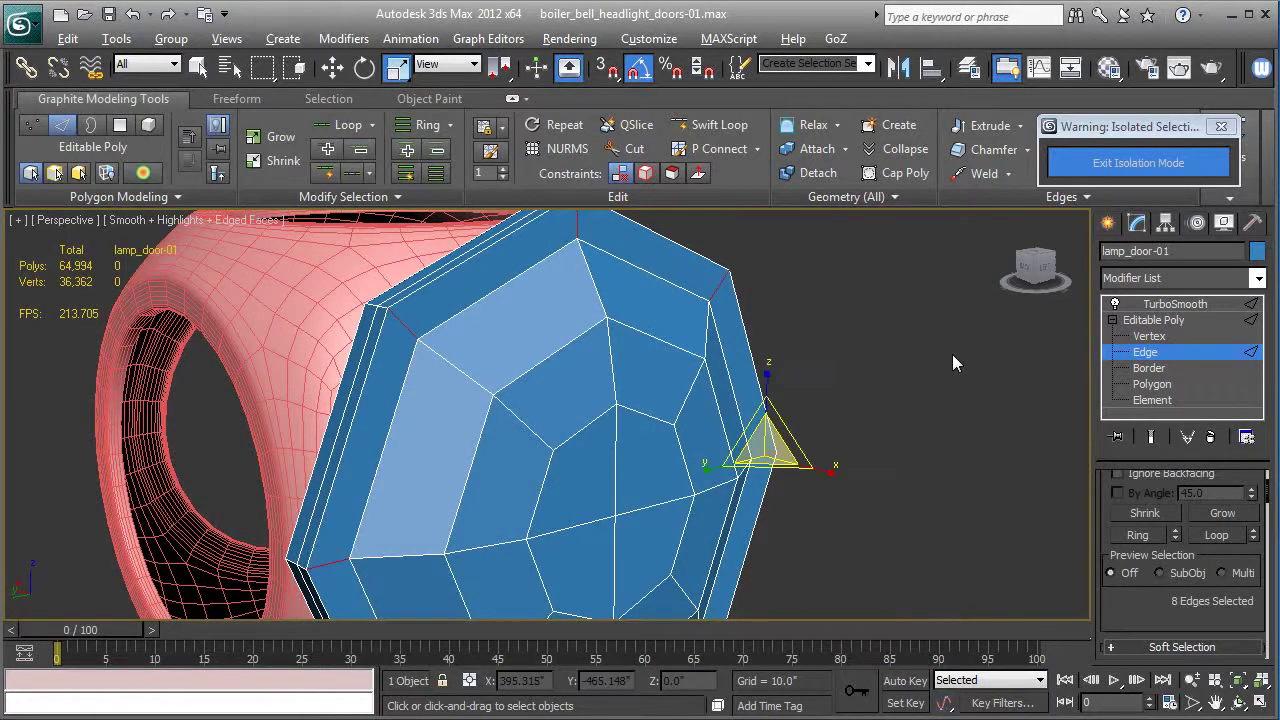
key(ctrl+z)
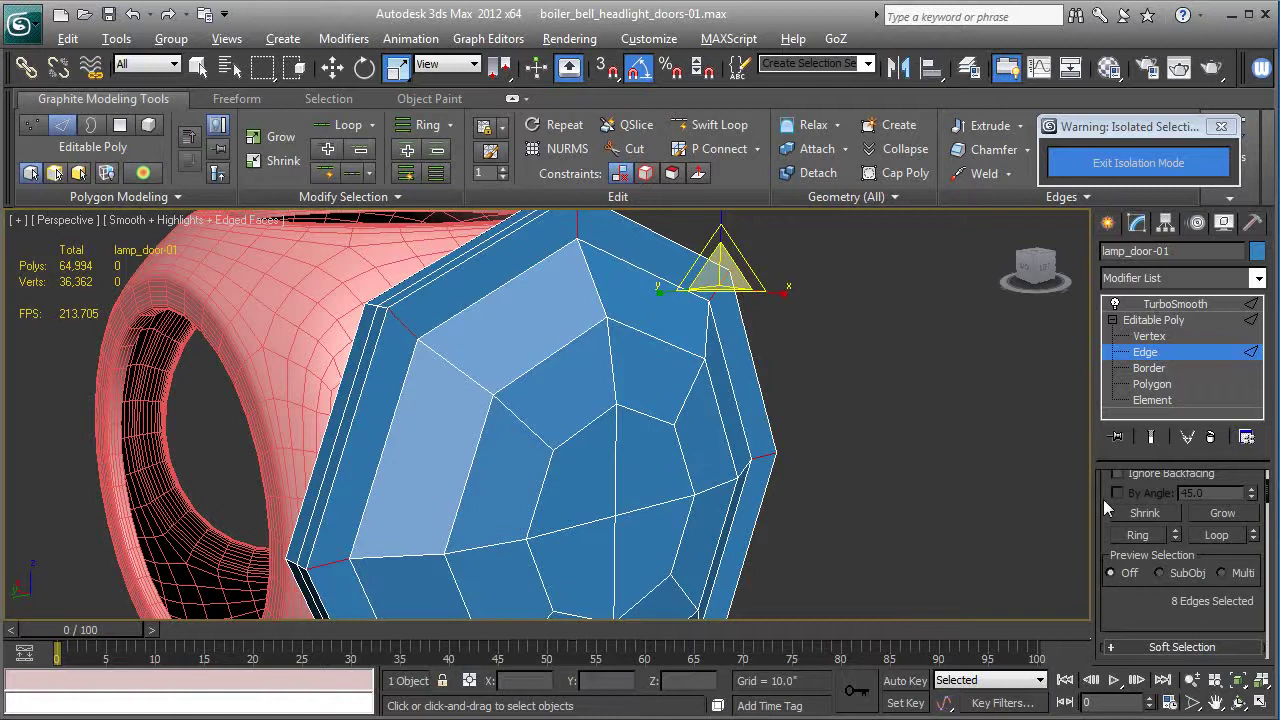
scroll(1104, 498, up, 2)
right_click(711, 291)
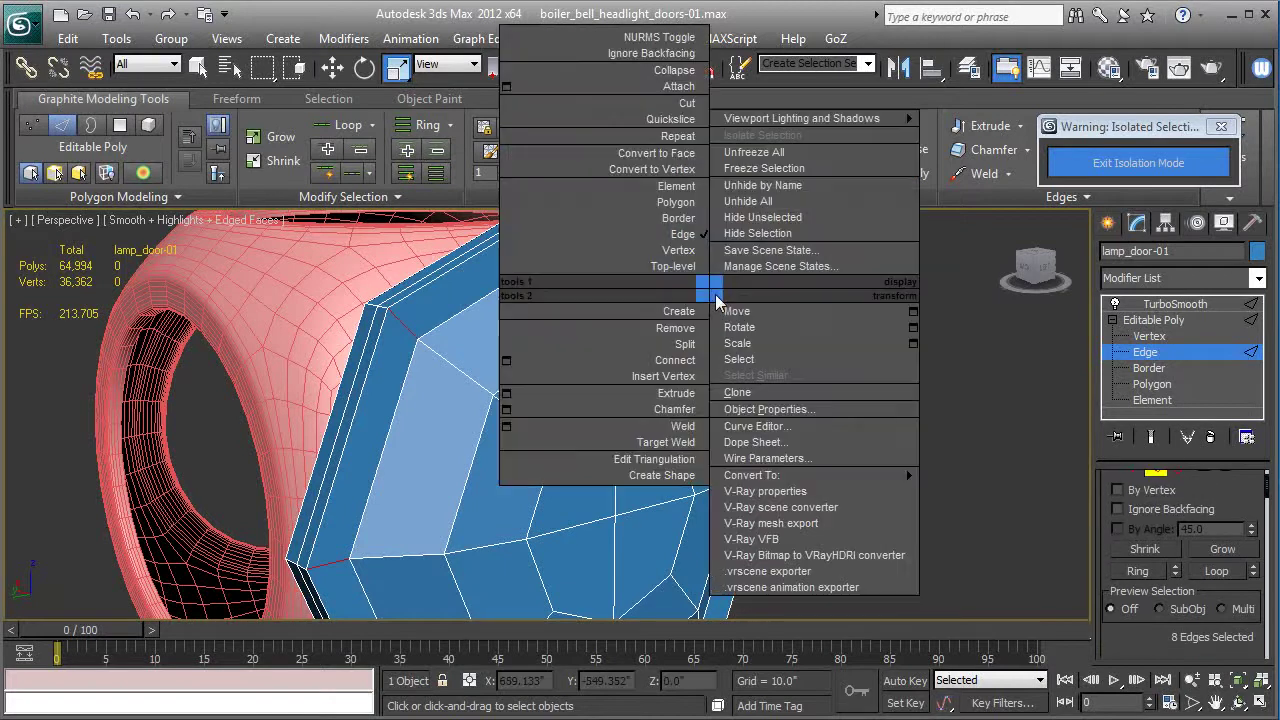
click(677, 155)
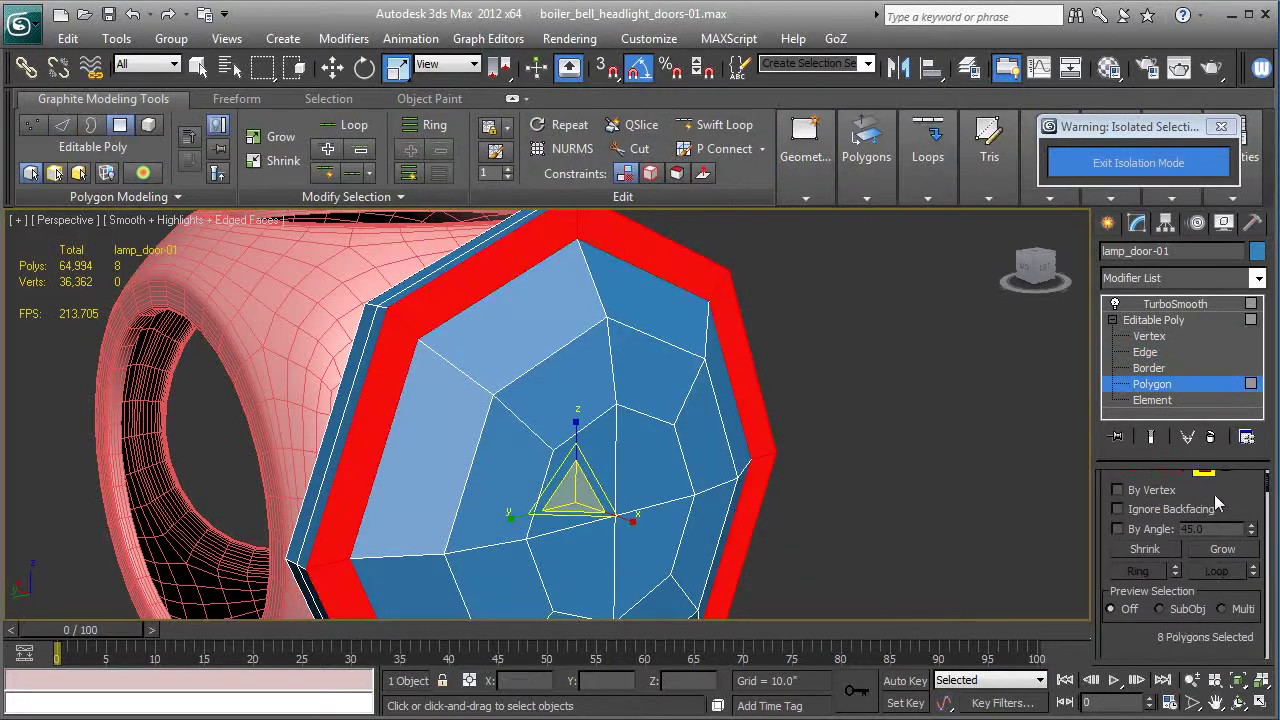
Extrude the eight front rim polygons by 0.173" and display the door's TurboSmooth result without edged faces.
scroll(1214, 506, up, 2)
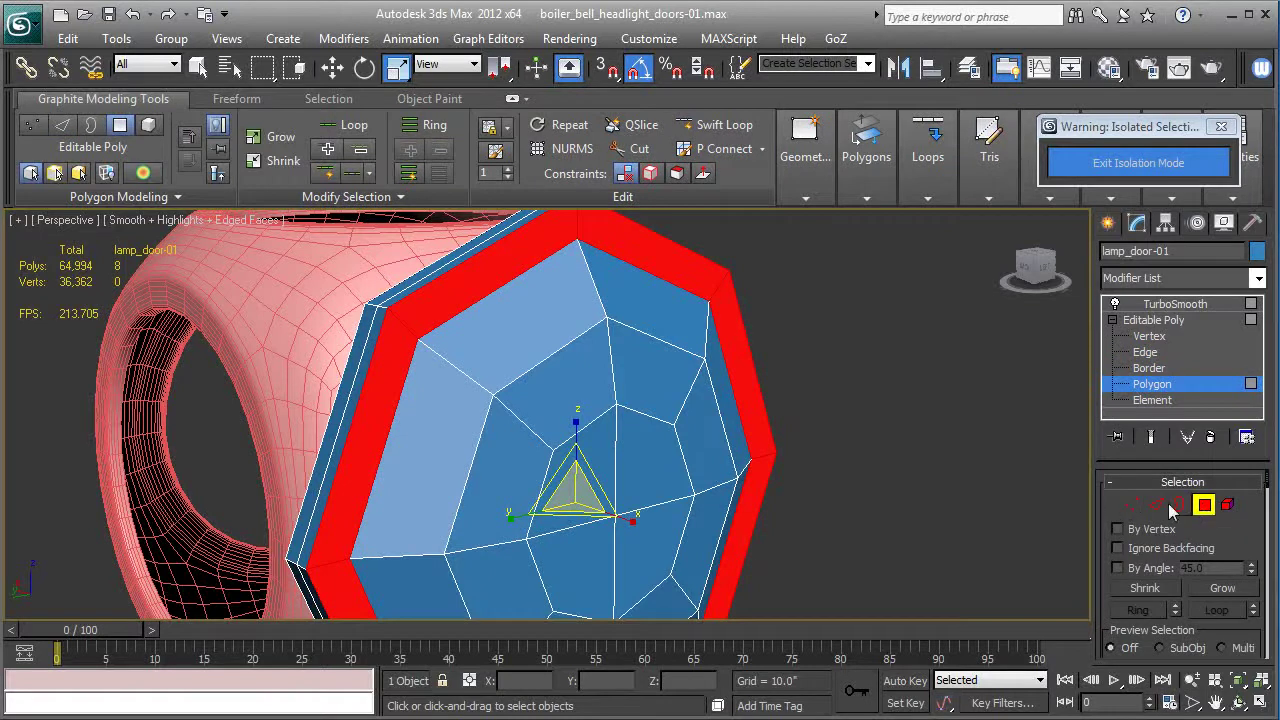
alt+middle_drag(891, 425, 936, 458)
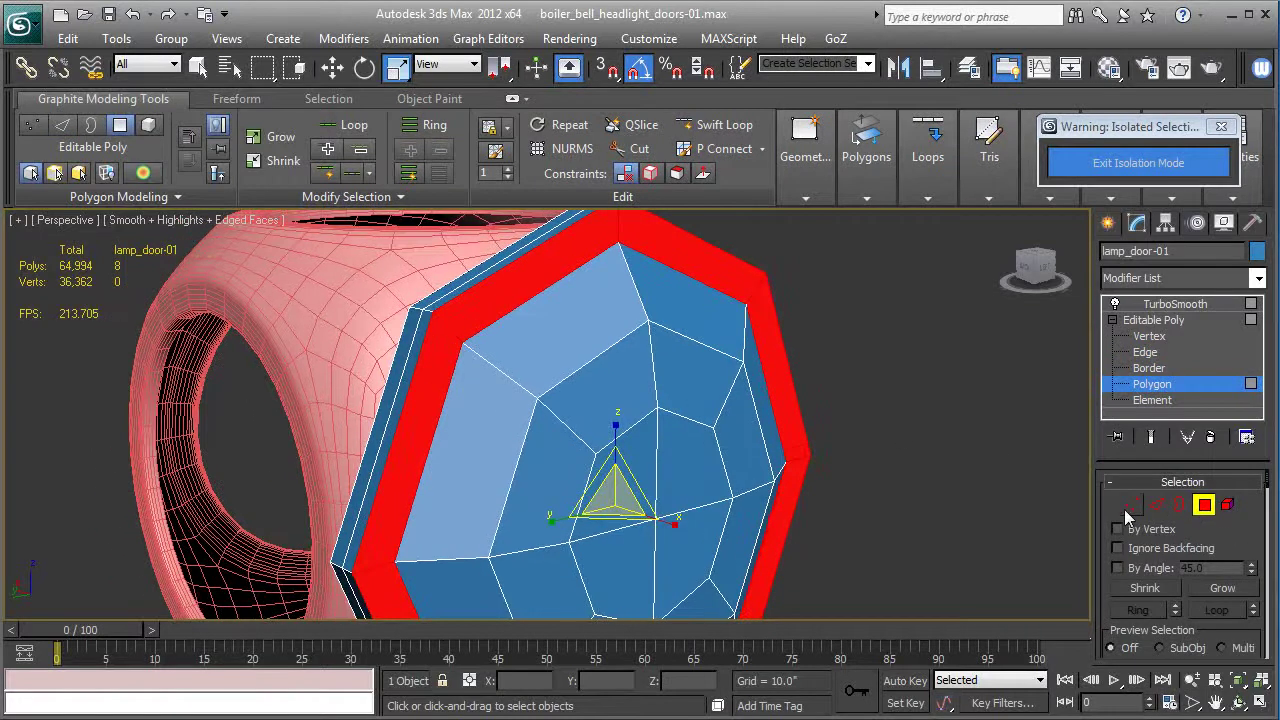
scroll(1114, 496, down, 3)
click(1172, 624)
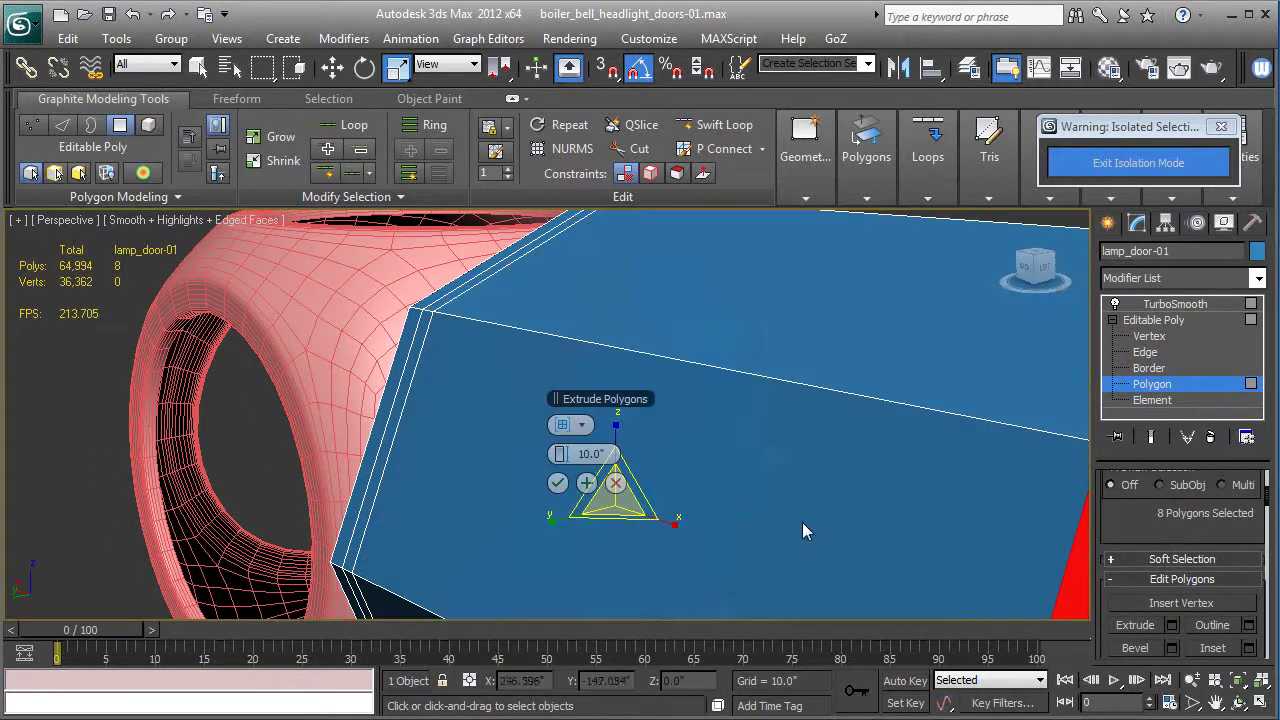
right_click(566, 454)
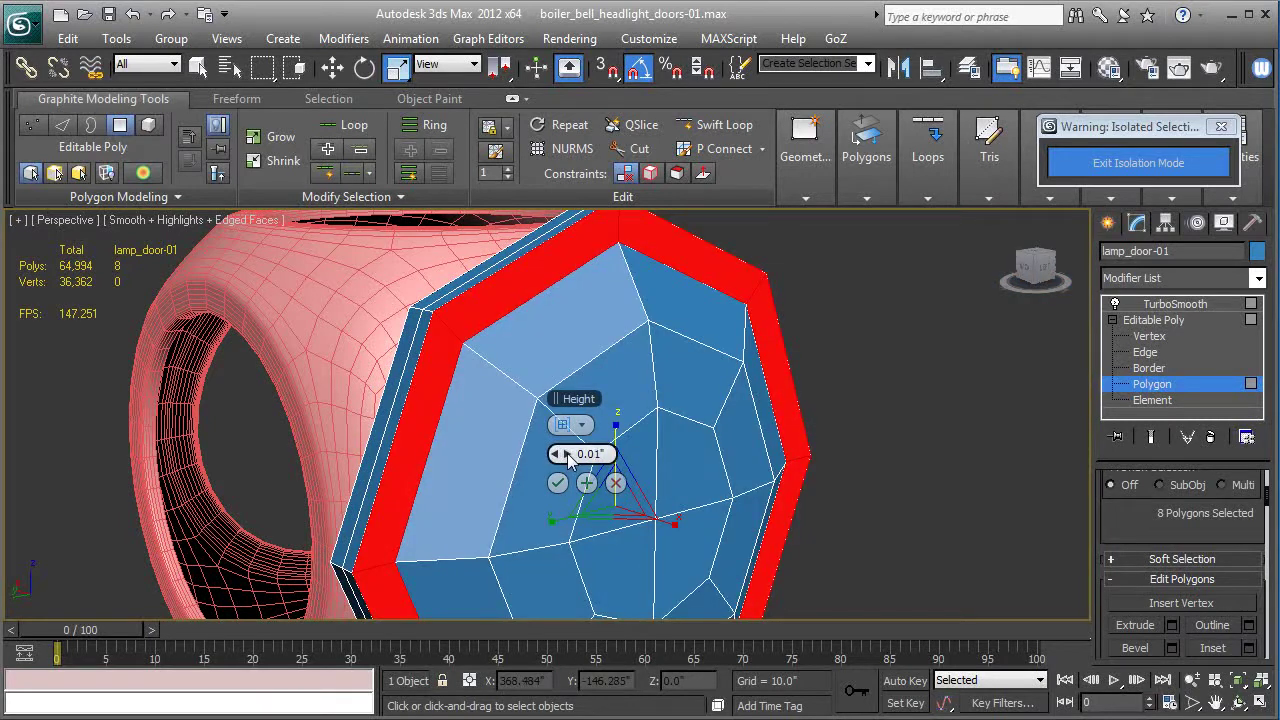
drag(566, 454, 568, 456)
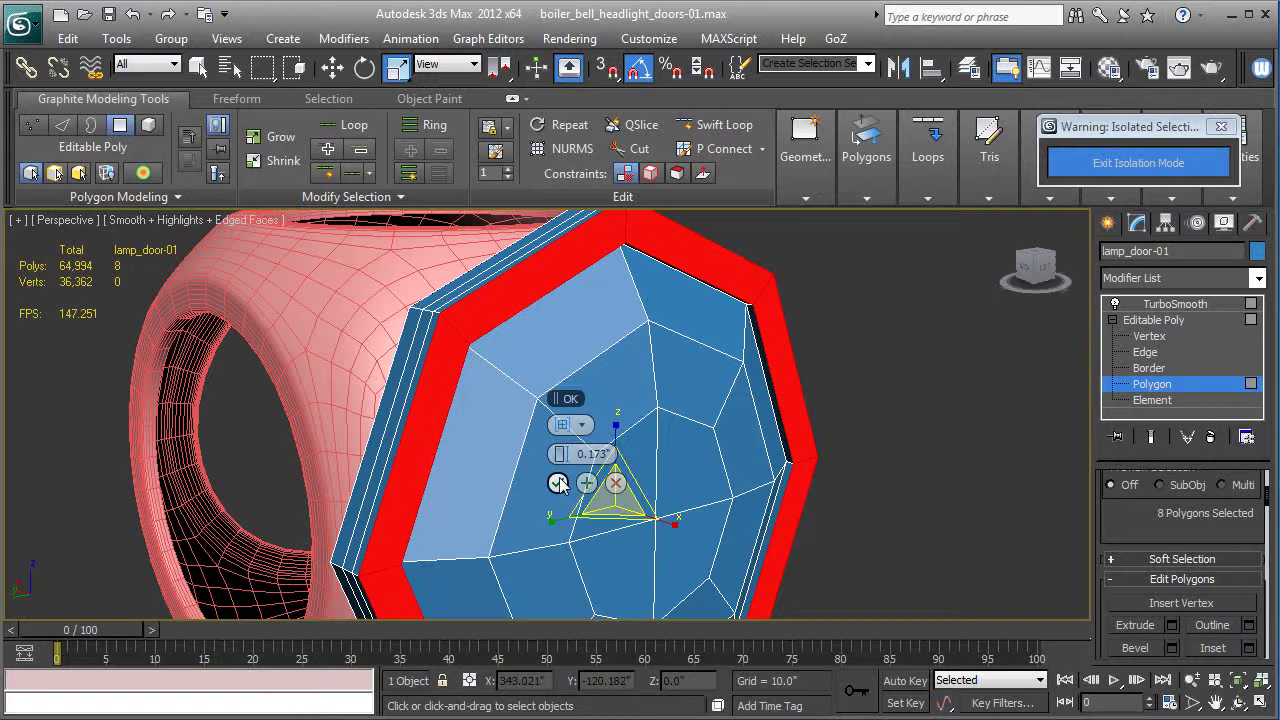
click(557, 484)
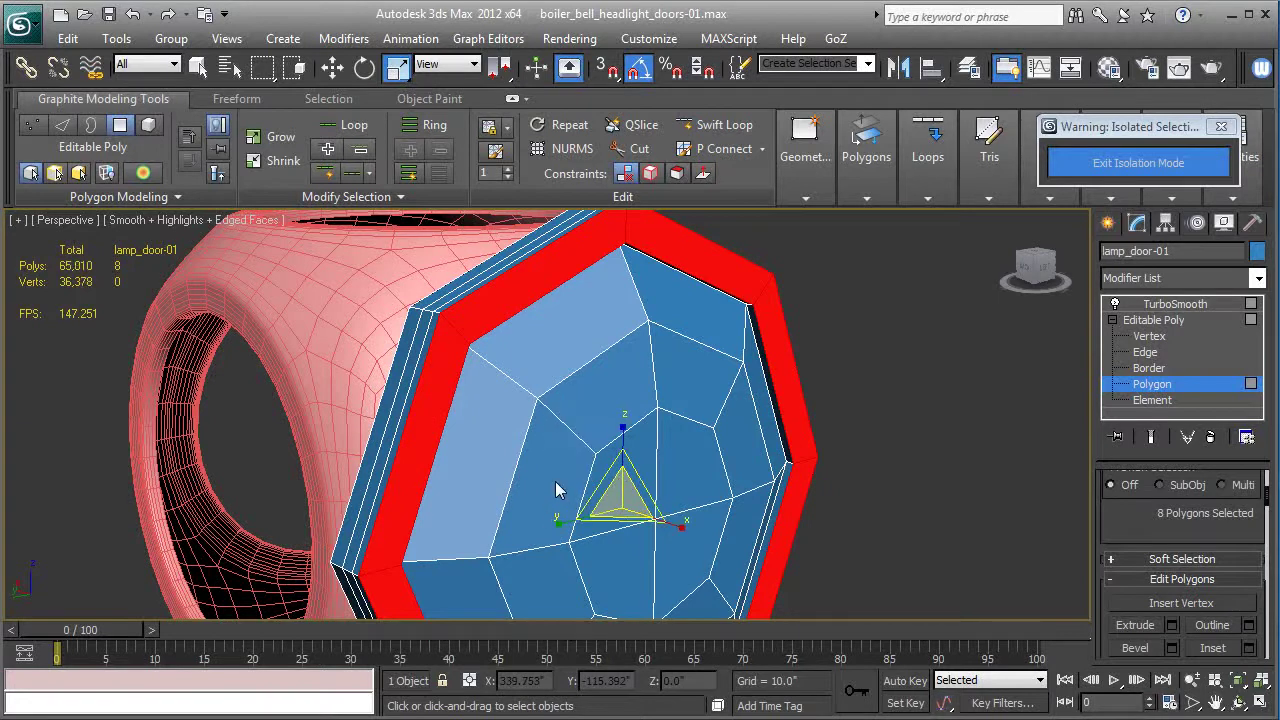
key(F4)
click(1160, 320)
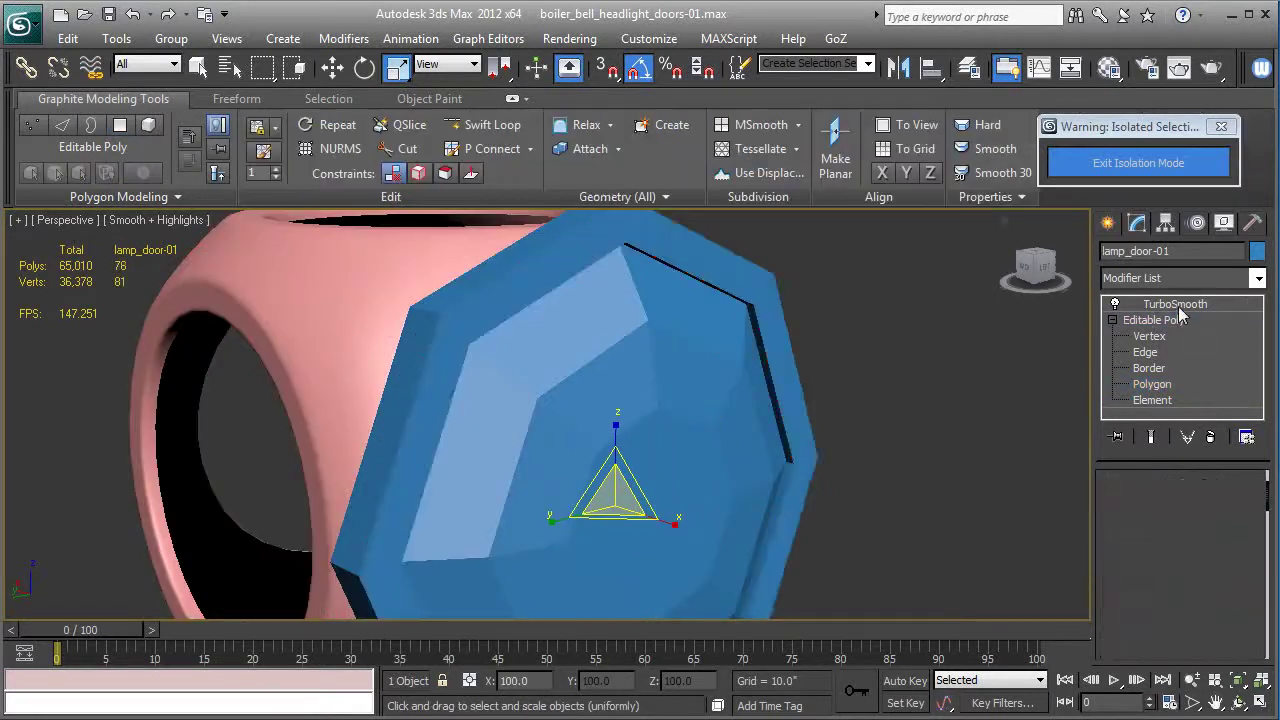
click(1175, 304)
alt+middle_drag(965, 421, 726, 412)
key(F4)
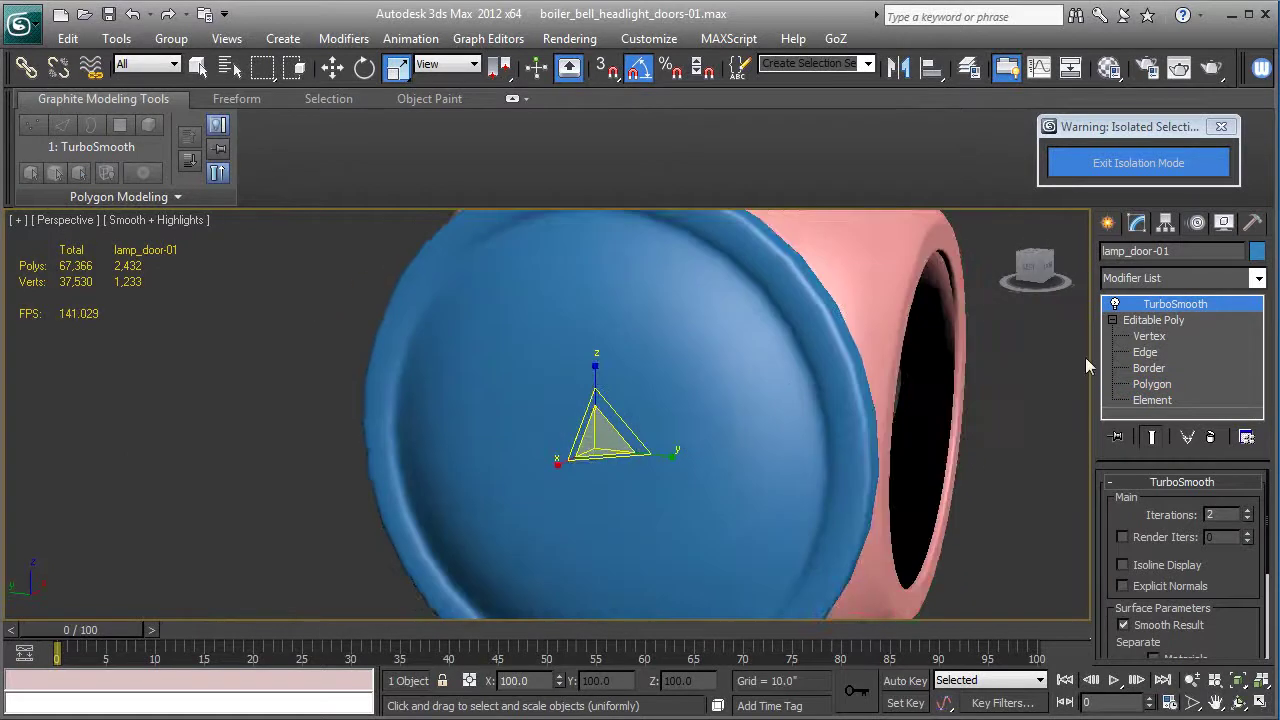
Connect the eight edges crossing the front rim with 2 segments and a pinch of 41.
click(1145, 352)
key(F4)
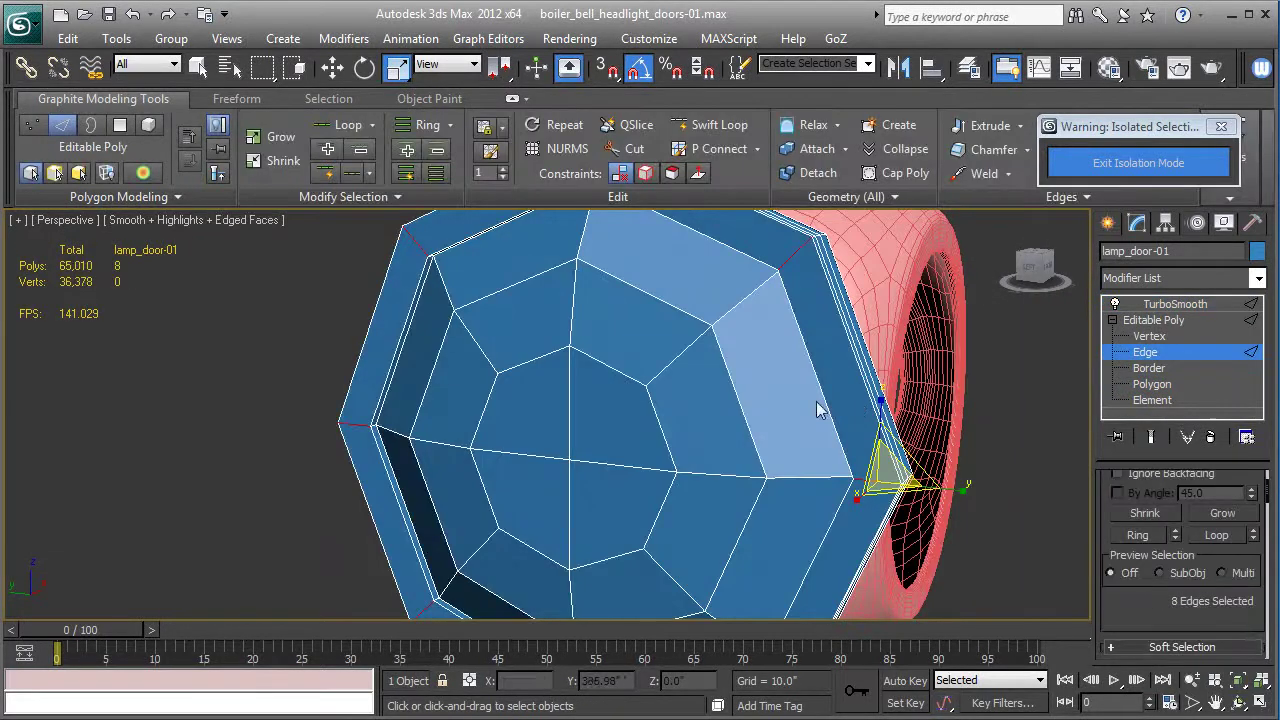
alt+middle_drag(817, 410, 918, 482)
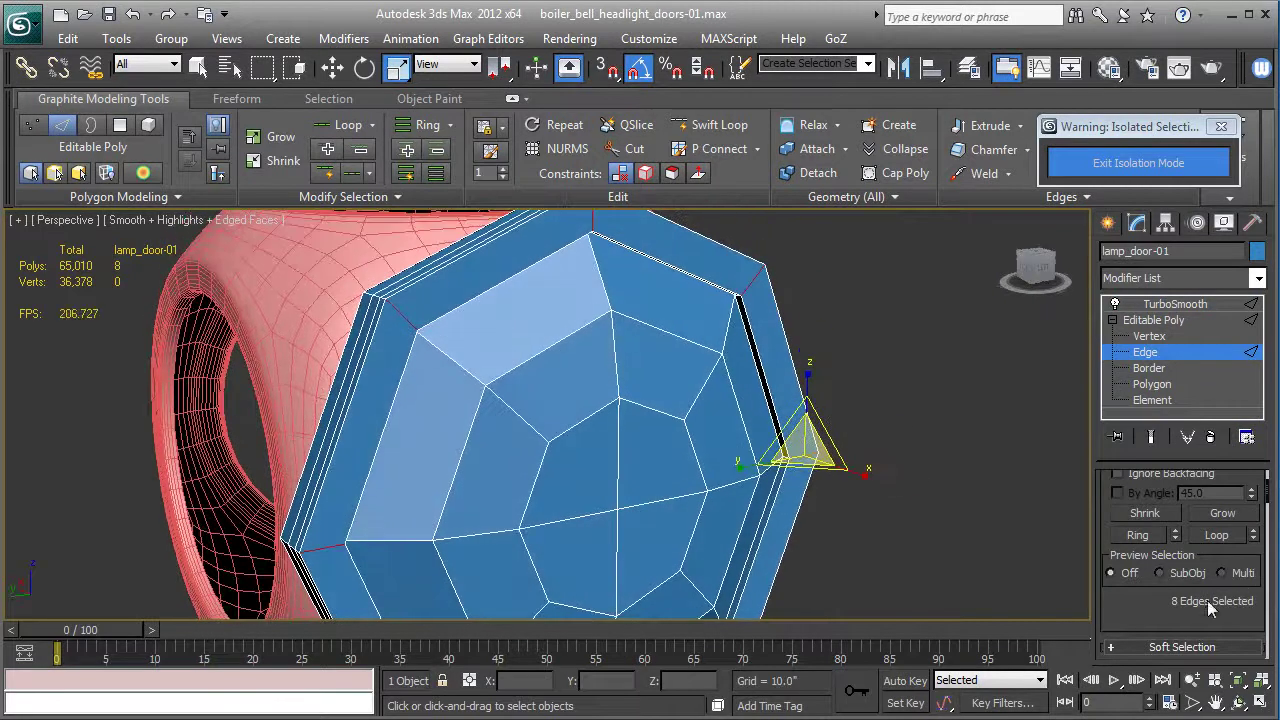
scroll(1161, 591, down, 5)
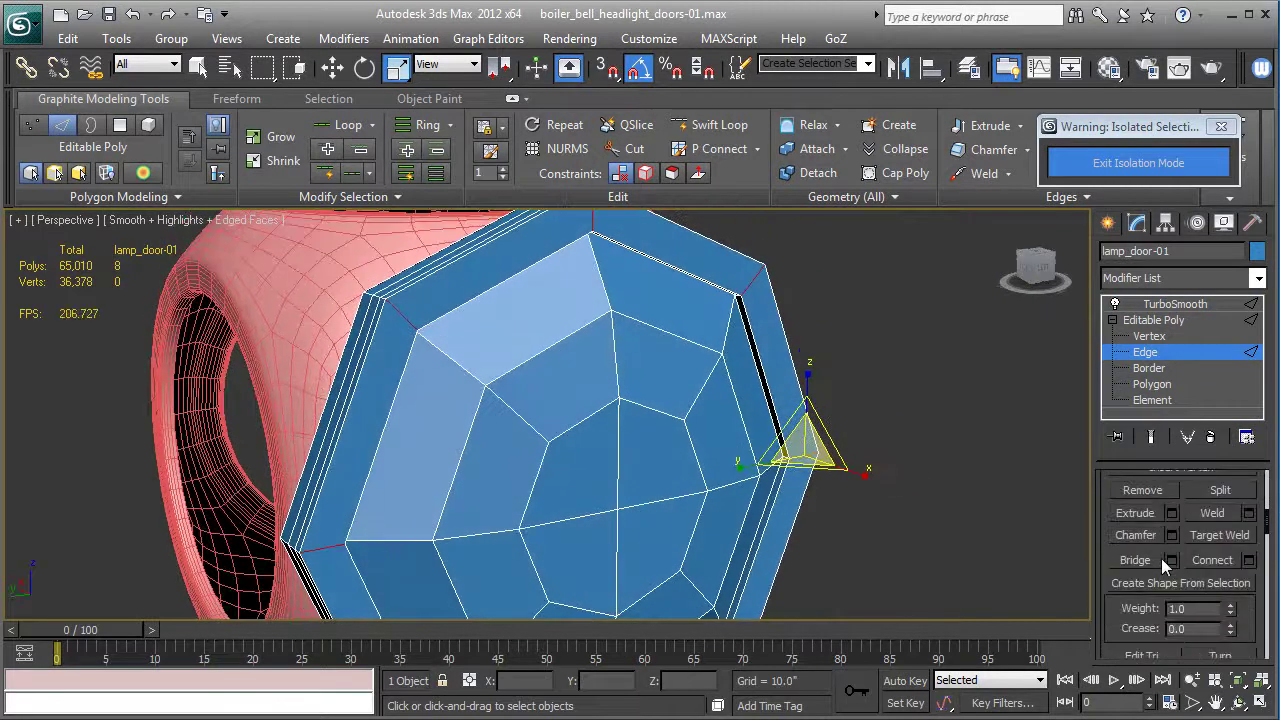
click(1249, 560)
click(568, 426)
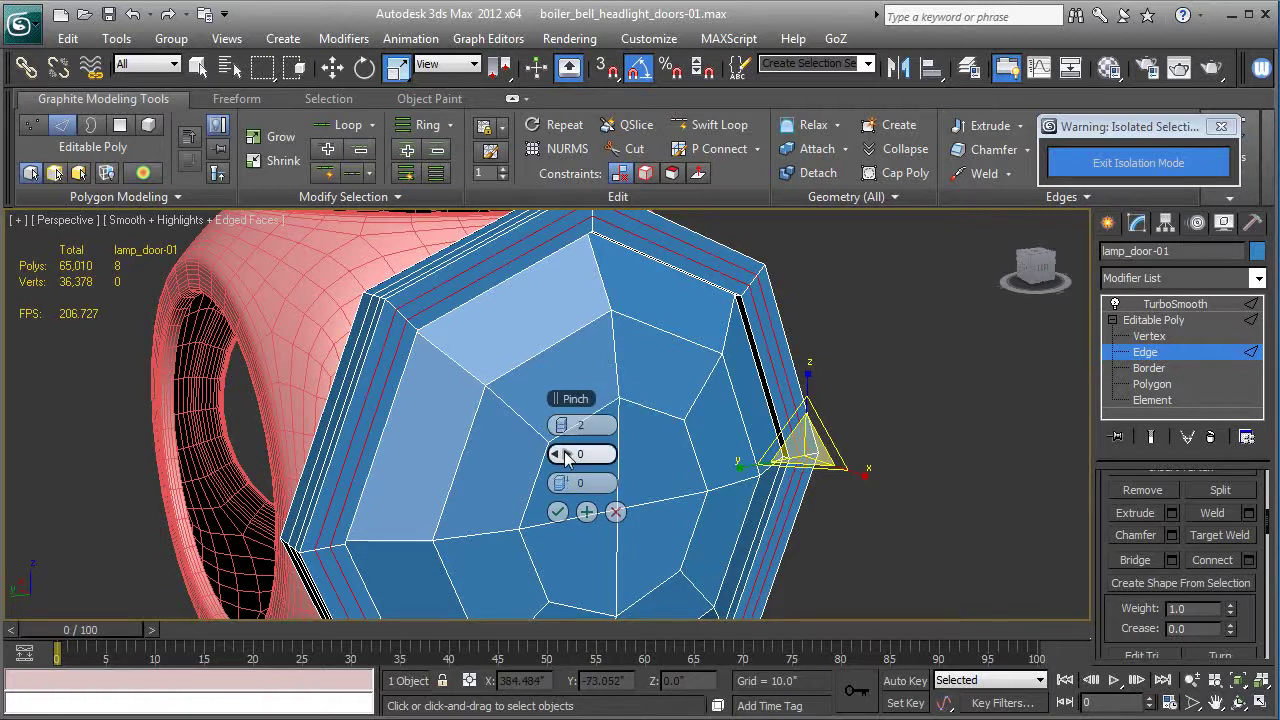
drag(566, 456, 726, 446)
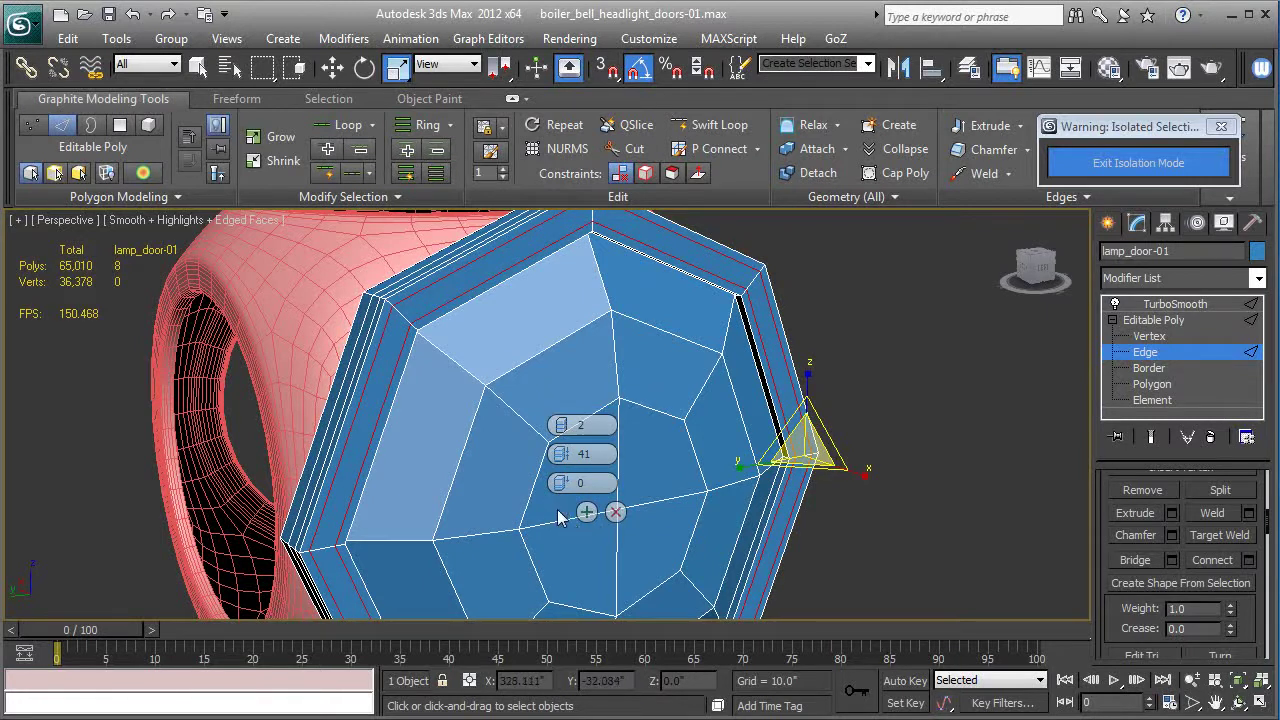
click(557, 510)
Return to the TurboSmooth level, hide the edged faces, and examine the door's fit against the housing from the side.
click(1140, 319)
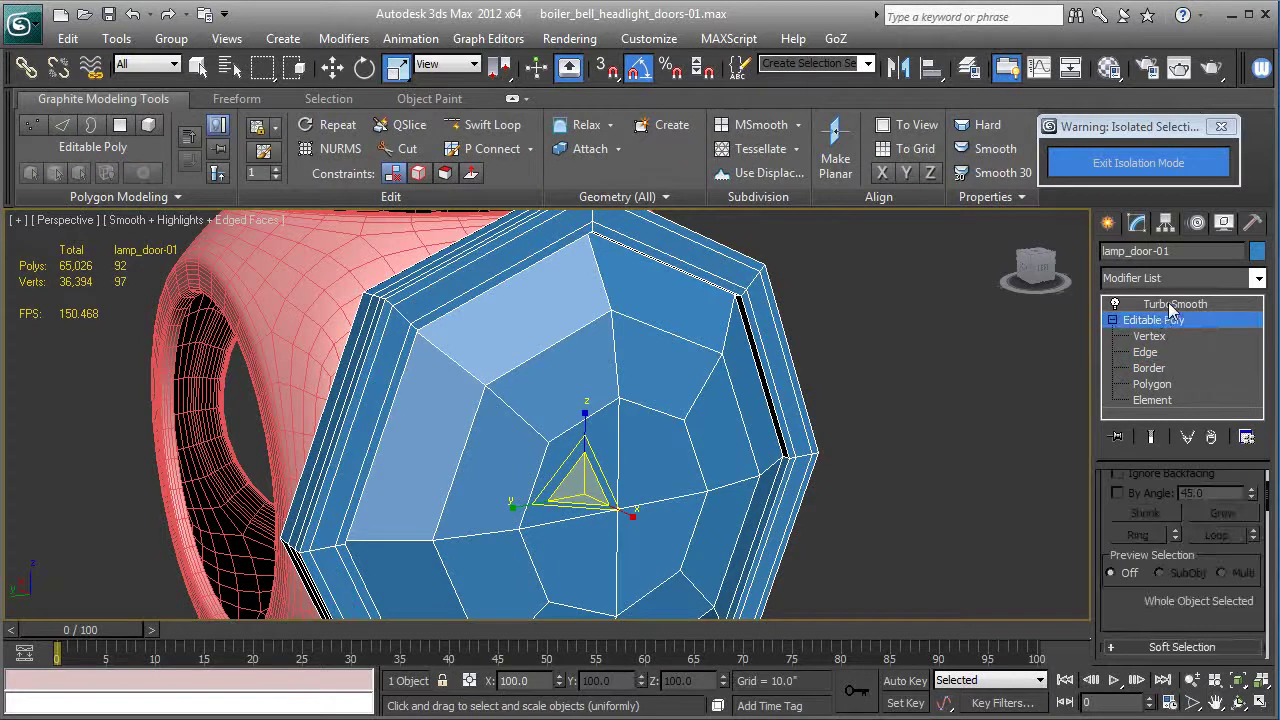
click(1170, 304)
key(F4)
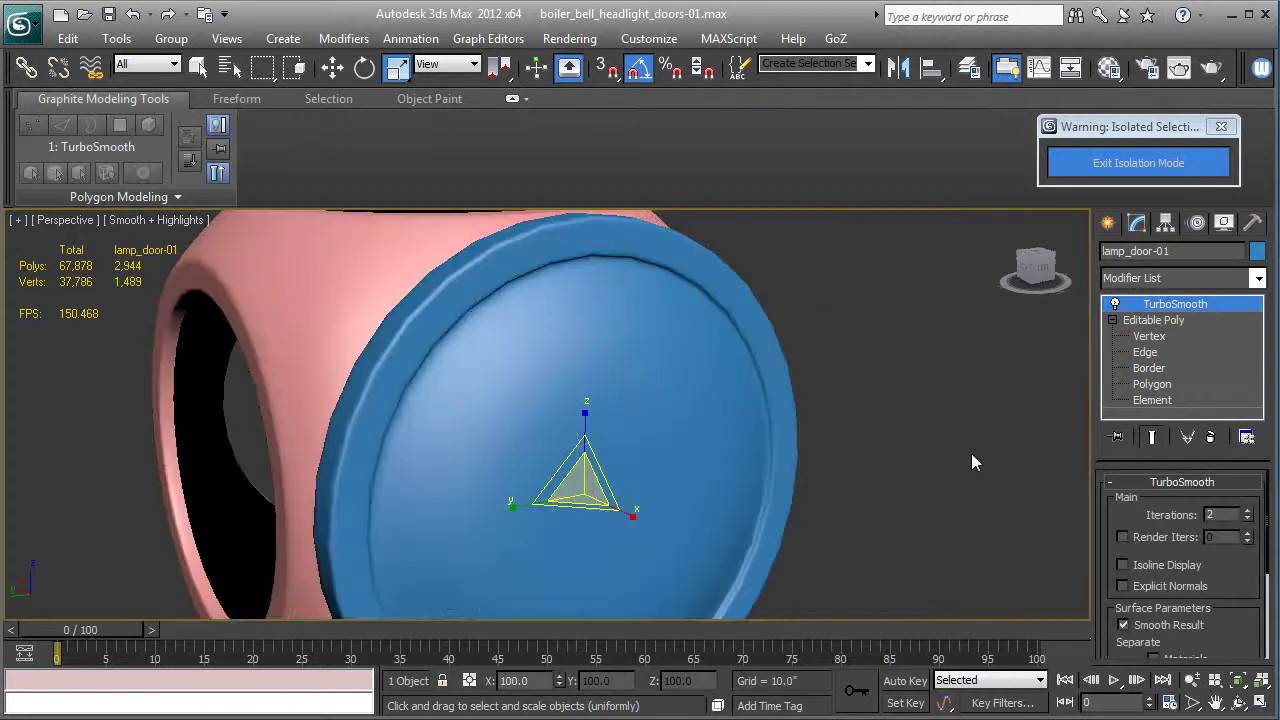
alt+middle_drag(971, 453, 527, 443)
scroll(915, 433, down, 3)
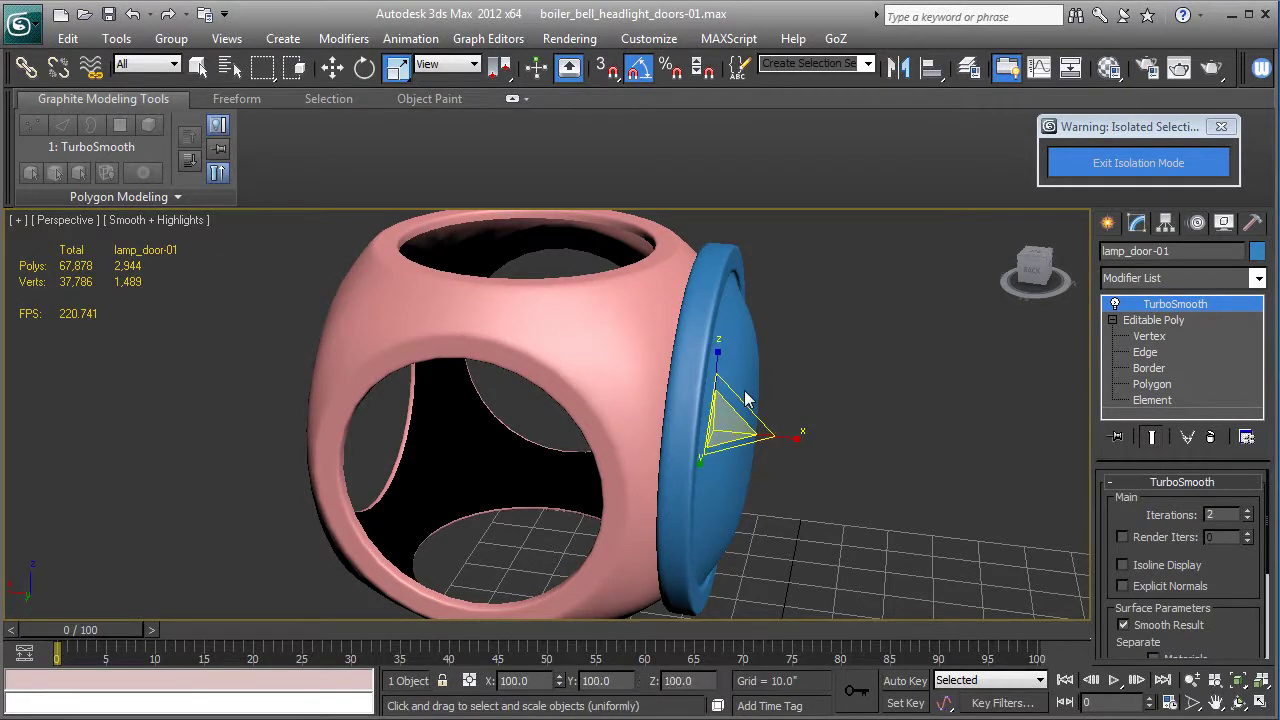
In the top view, clone the headlight door along X as an instance on the opposite side of the lamp housing.
key(t)
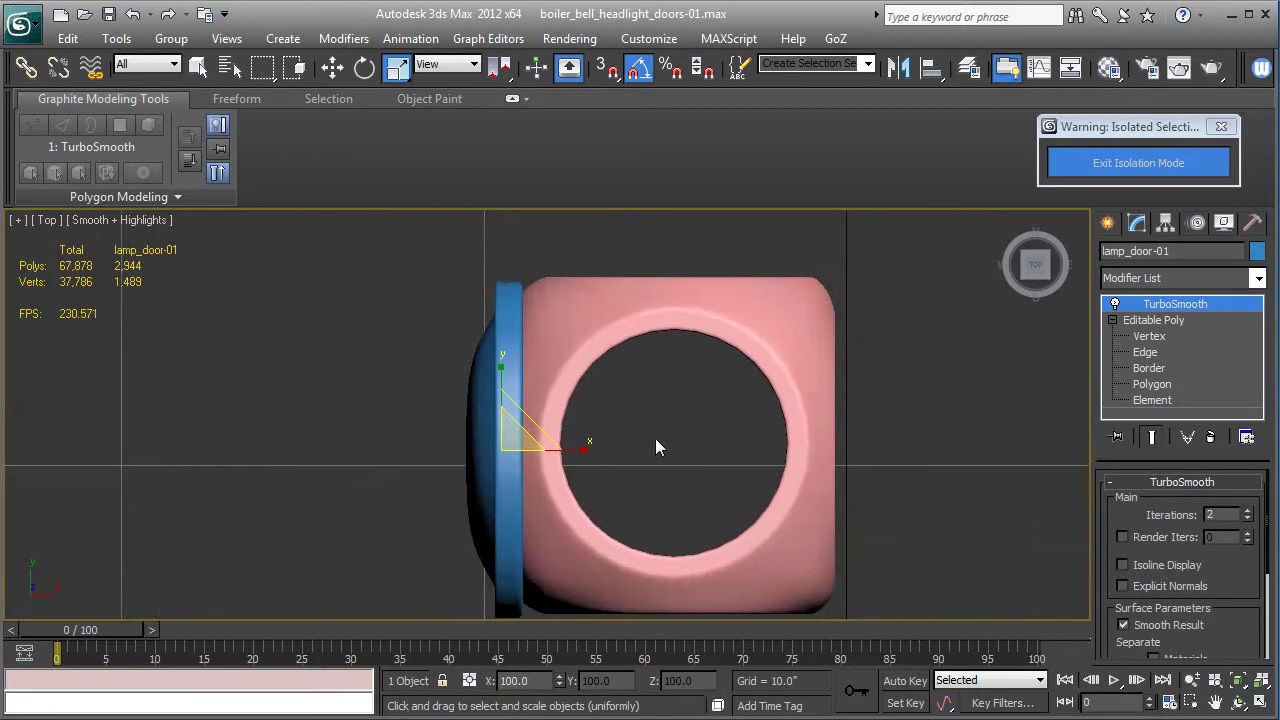
click(331, 72)
mouse_move(690, 362)
middle_down()
mouse_move(662, 336)
mouse_move(592, 314)
middle_up()
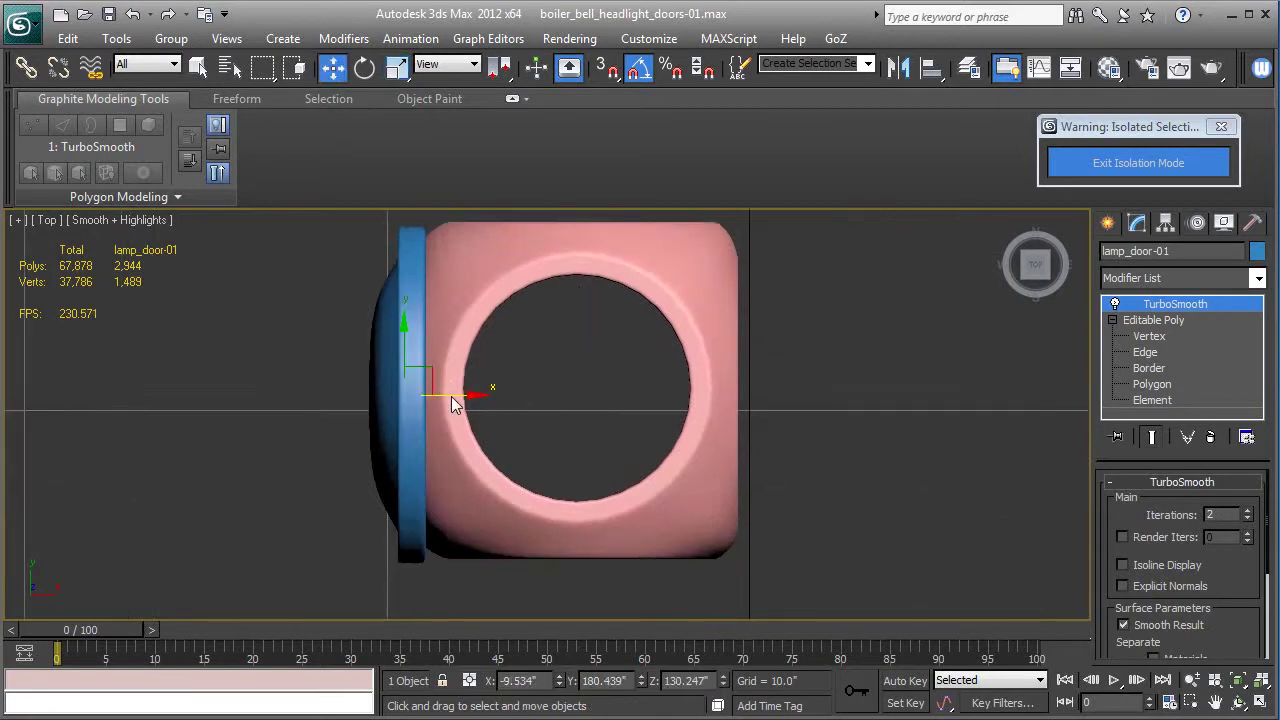
shift+drag(456, 400, 820, 402)
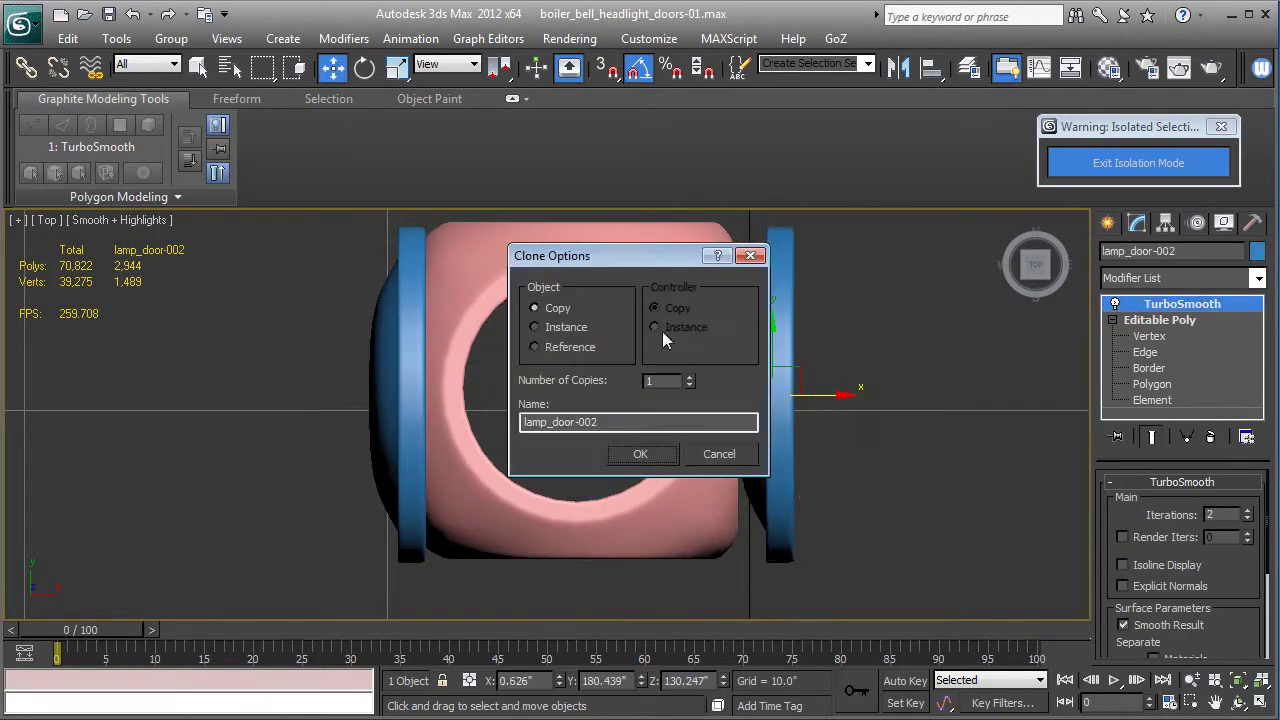
click(636, 455)
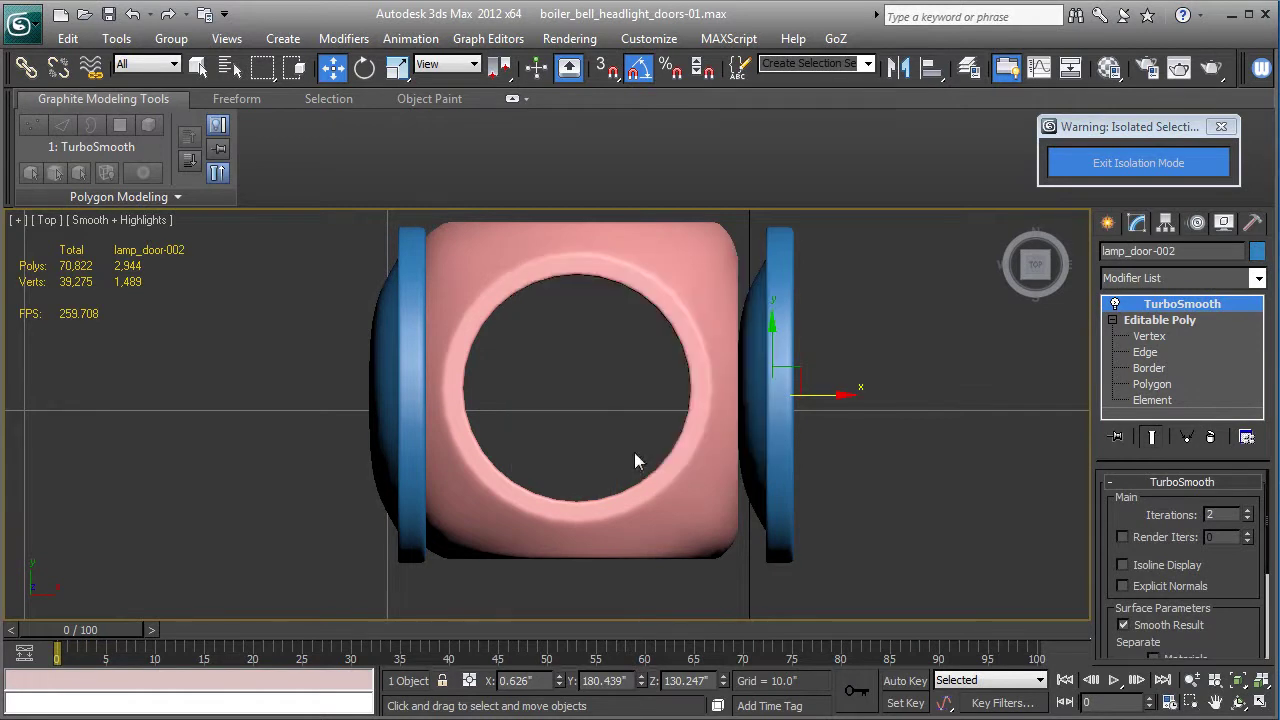
Rotate the second door 180° so its dome faces outward and move it along X against the housing.
click(364, 70)
click(636, 70)
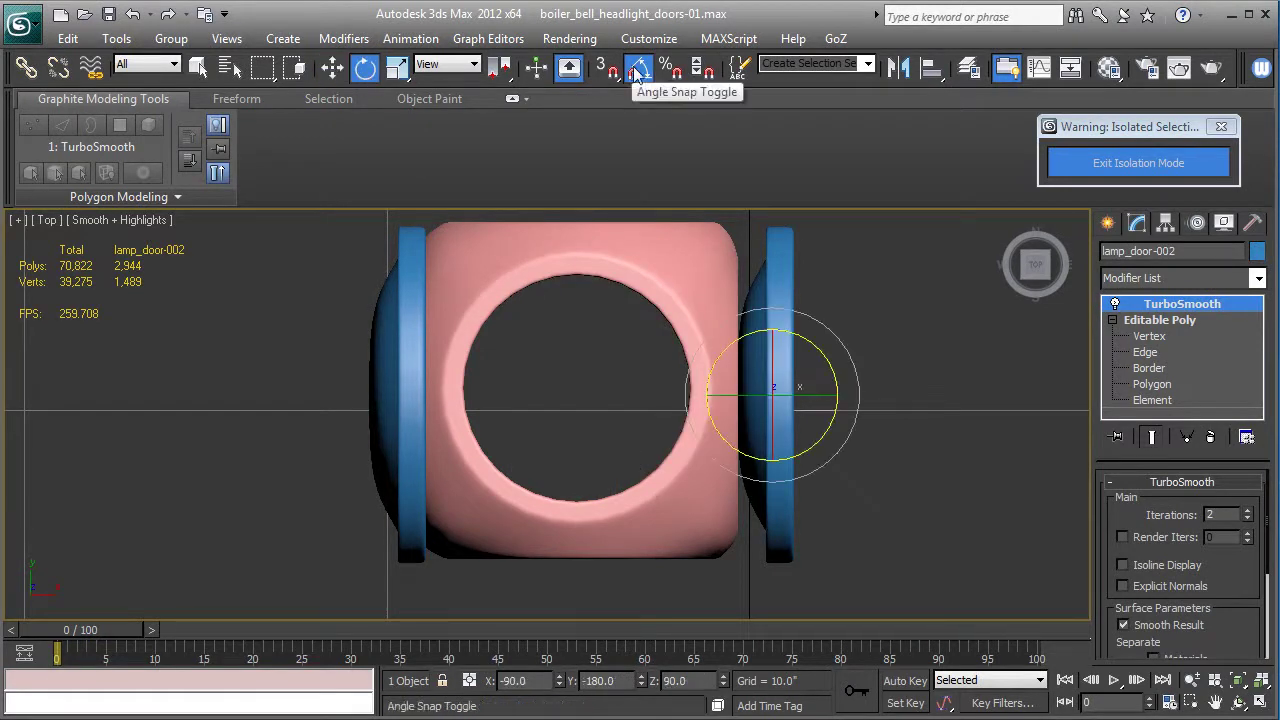
drag(826, 337, 625, 313)
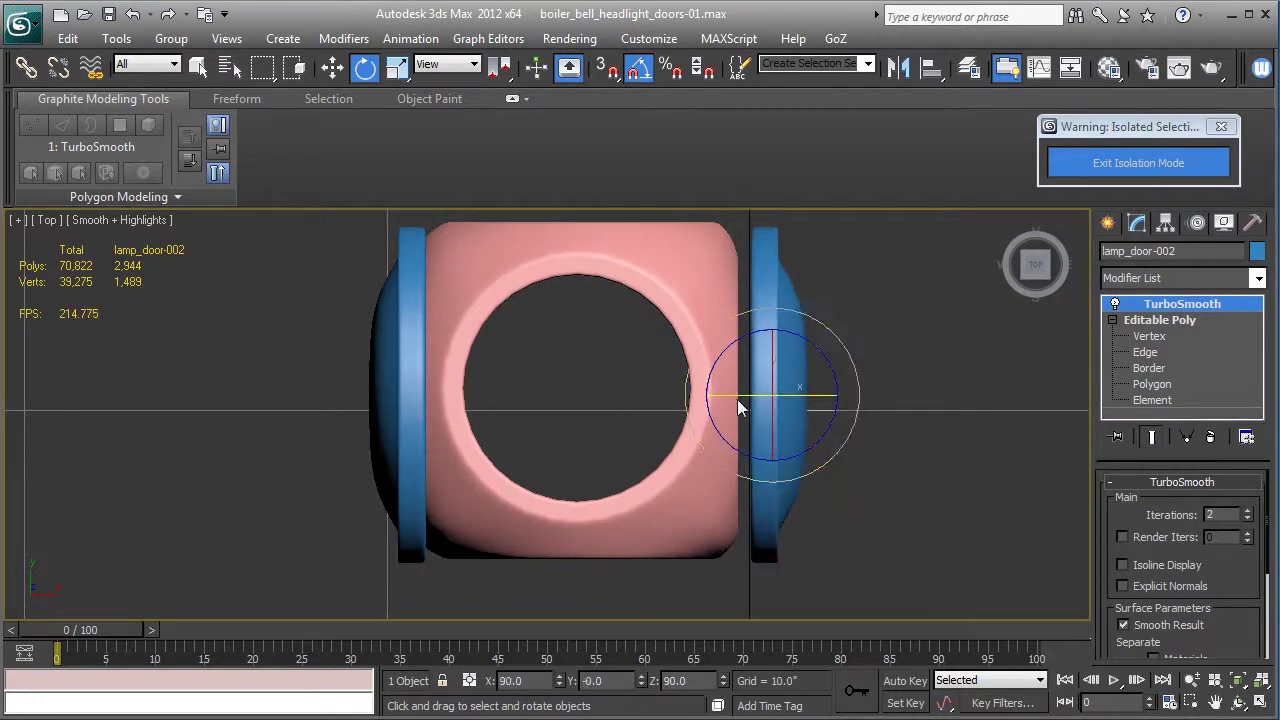
key(w)
drag(838, 400, 821, 402)
Clone the second door along Y as an instance placed beyond the housing's back side.
middle_drag(821, 402, 810, 475)
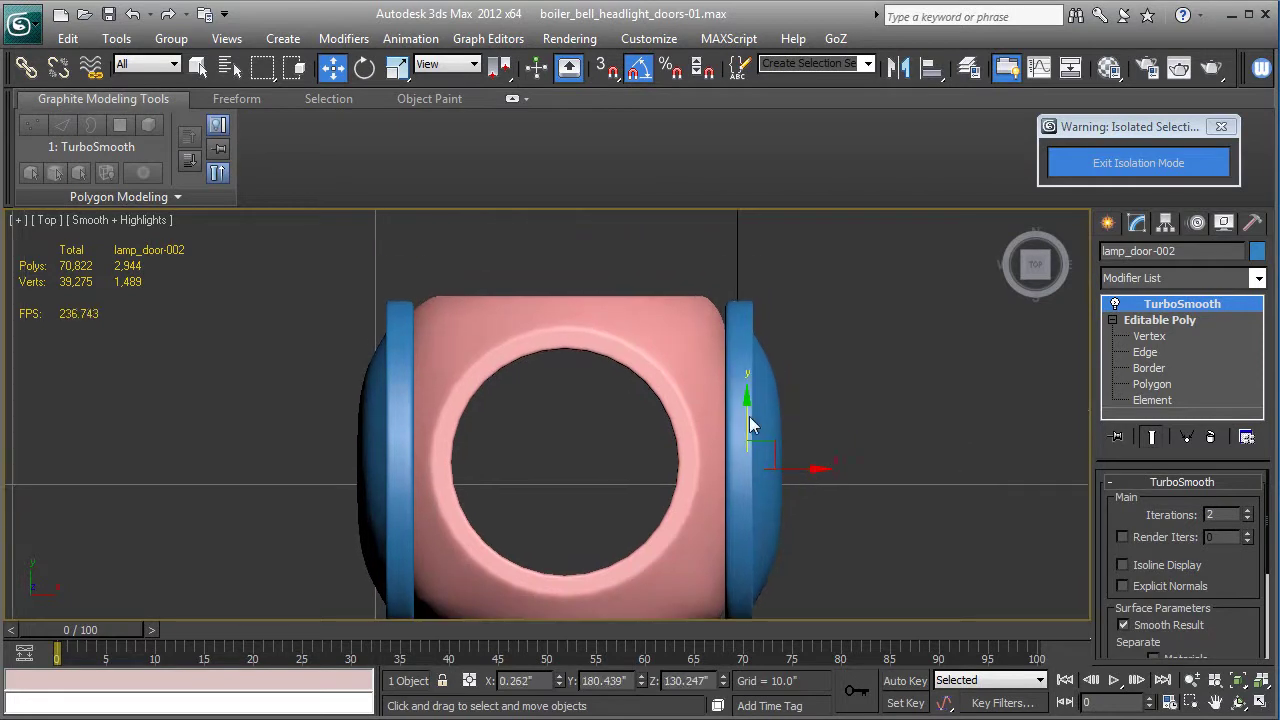
mouse_move(749, 416)
shift+mouse_down()
mouse_move(749, 97)
mouse_move(750, 275)
shift+mouse_up()
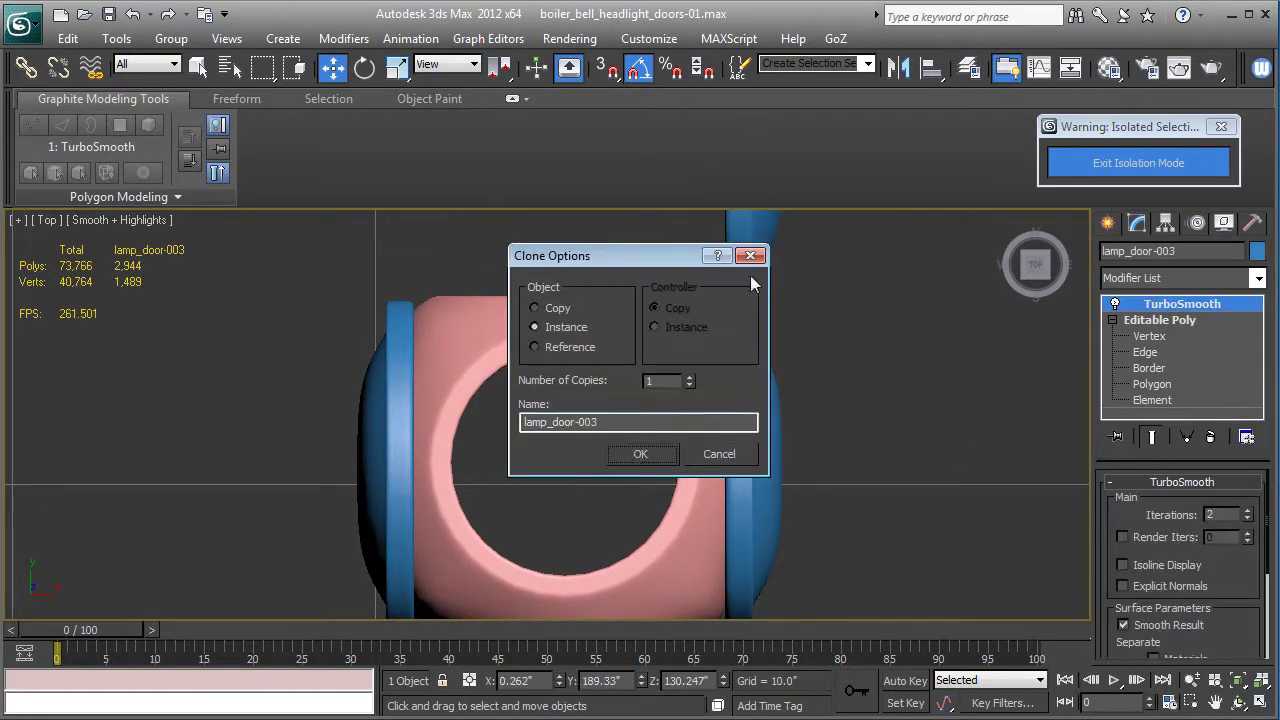
click(638, 454)
middle_drag(637, 451, 656, 483)
scroll(658, 470, down, 2)
Rotate the third door 90° about Z so its dome faces outward, and center it against the housing's back opening.
key(e)
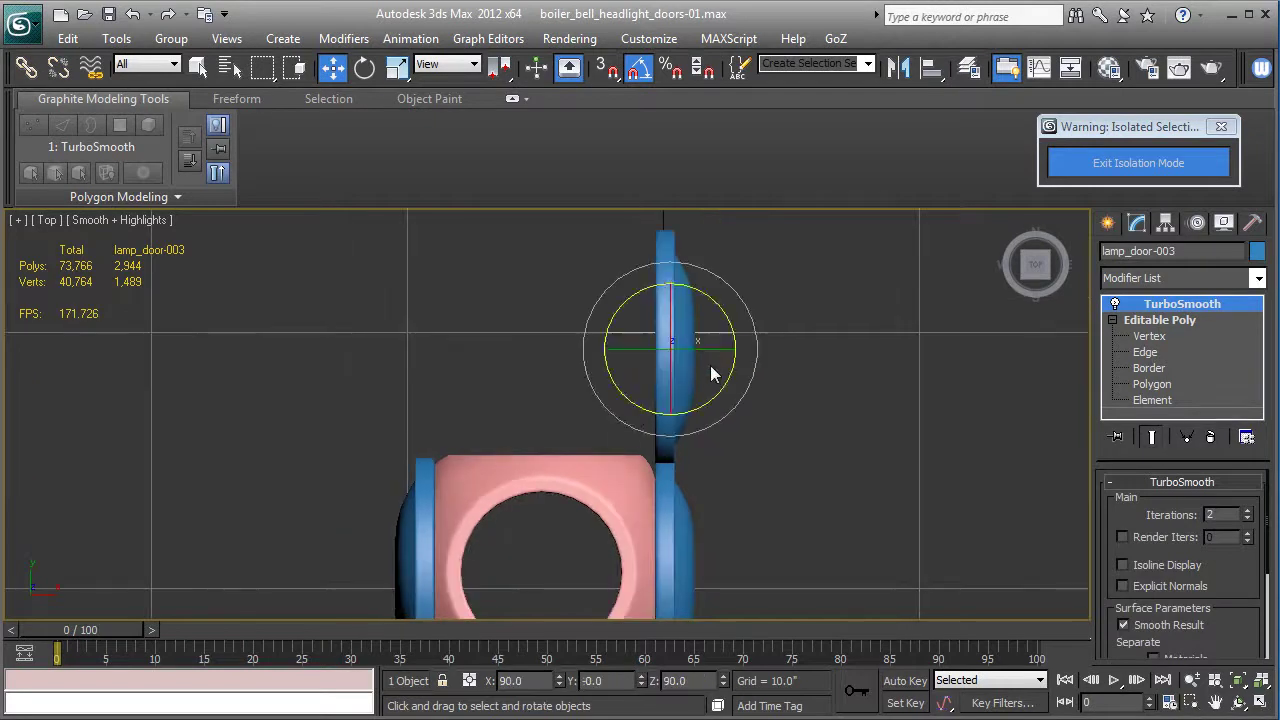
drag(733, 288, 645, 256)
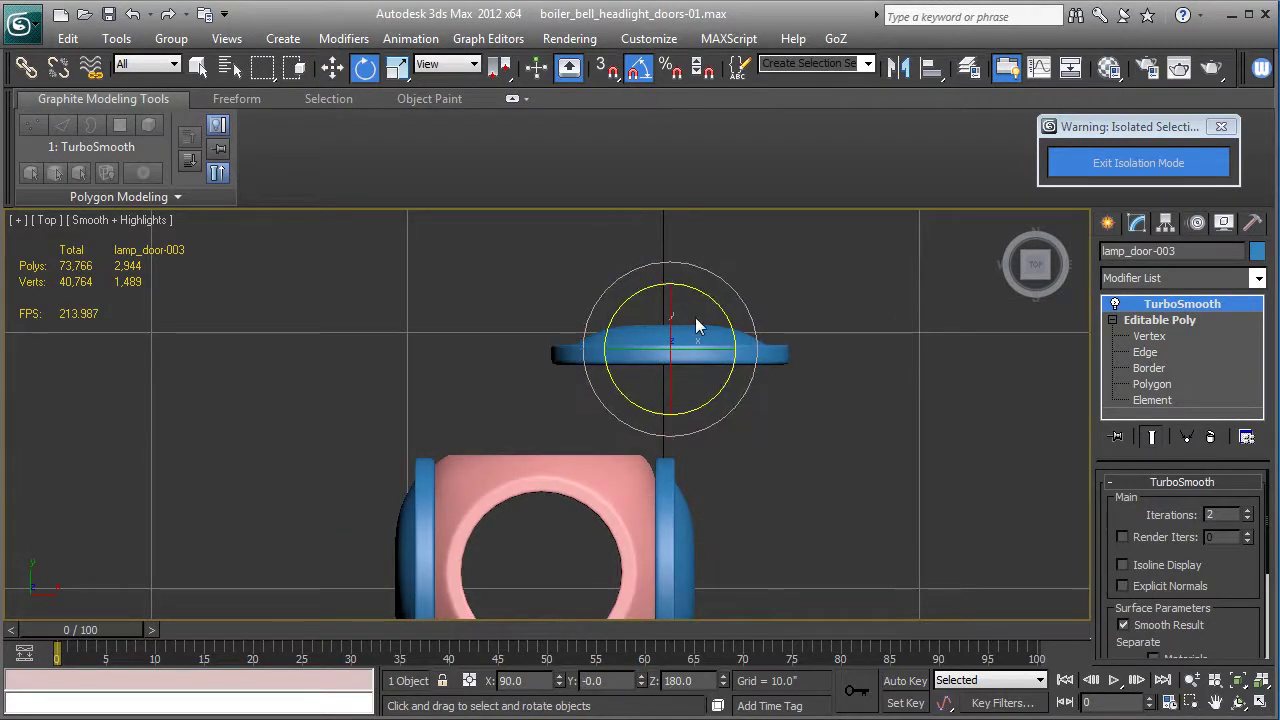
key(w)
drag(720, 357, 603, 339)
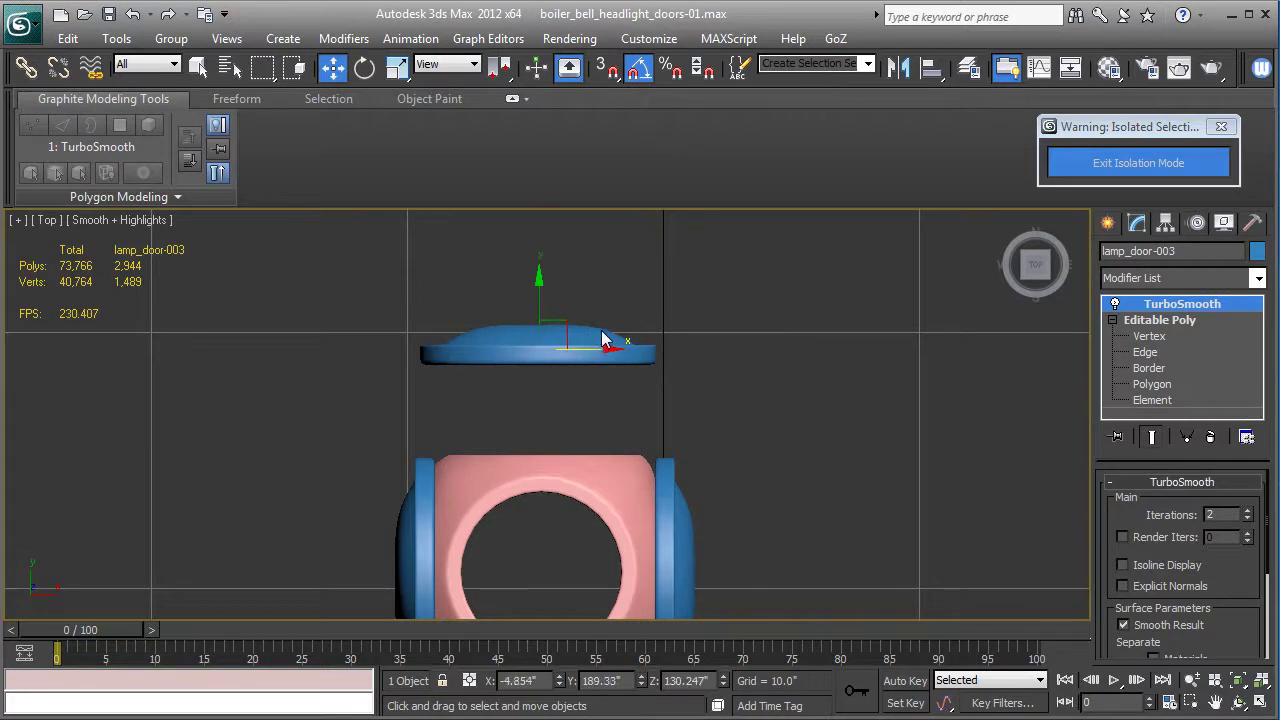
drag(551, 290, 556, 373)
drag(599, 443, 607, 448)
Clone the back door along Y as an instance at the housing's front opening.
middle_drag(605, 447, 586, 328)
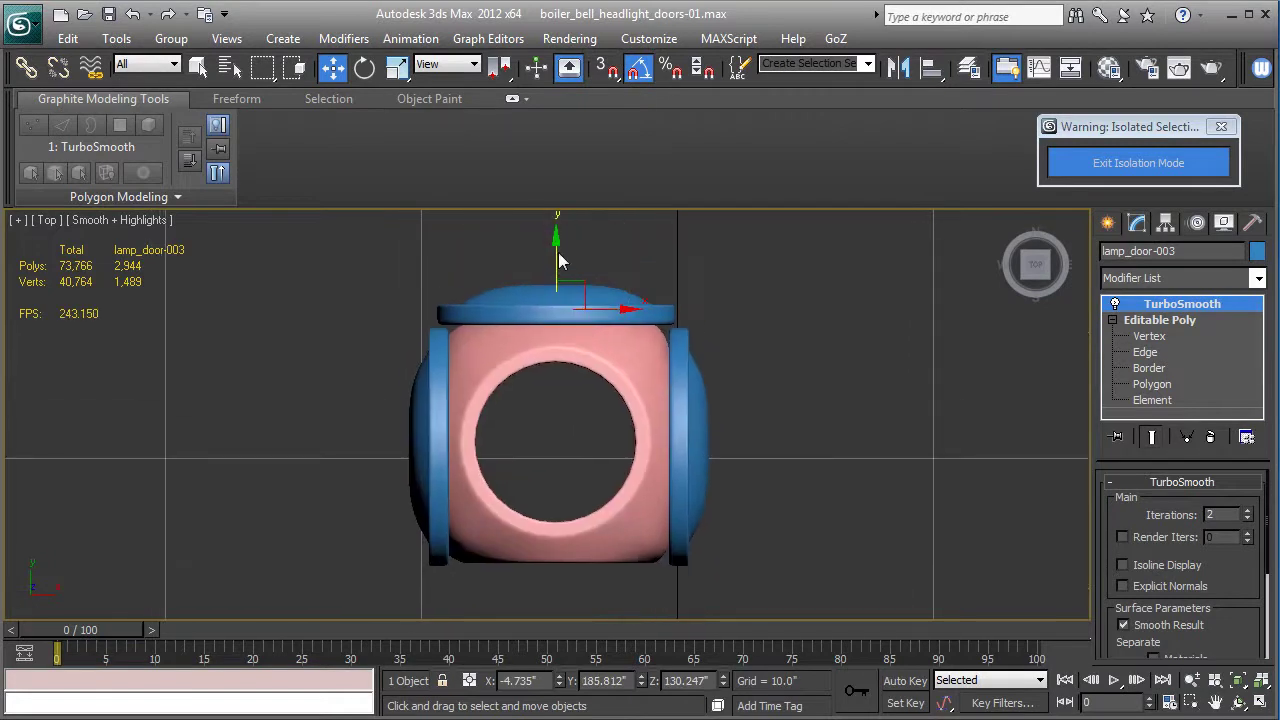
shift+drag(558, 262, 588, 512)
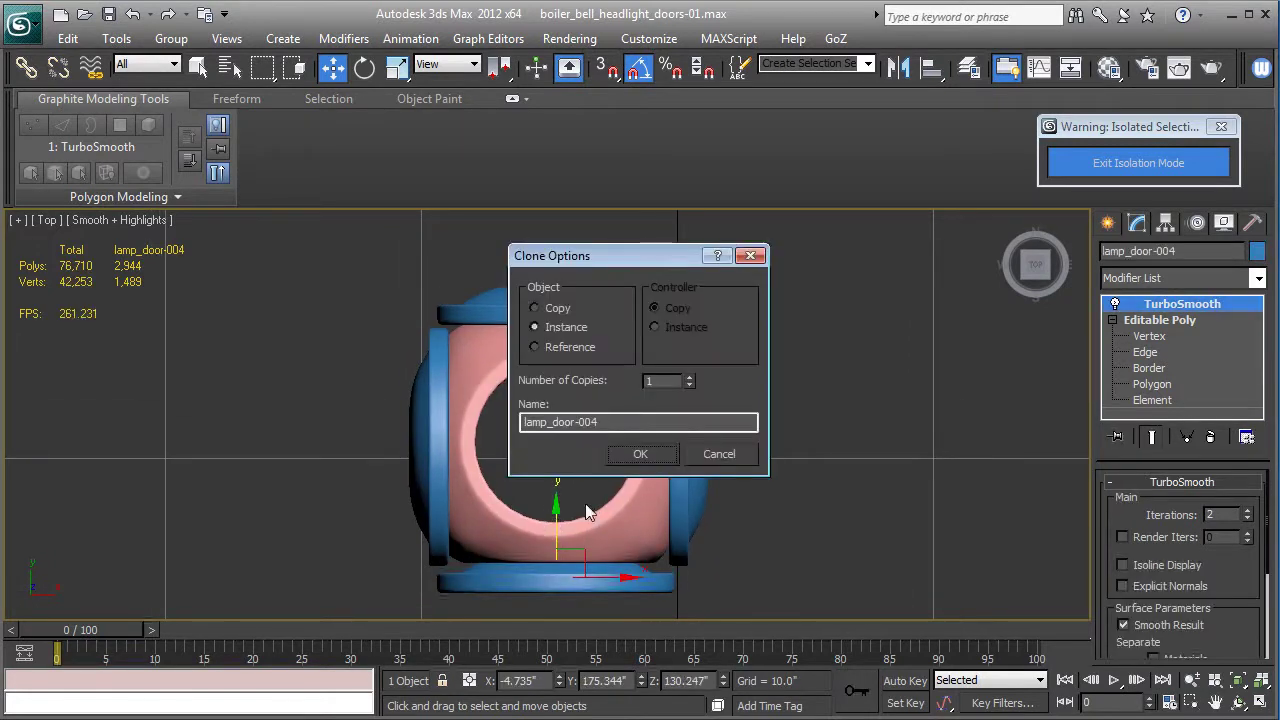
click(641, 455)
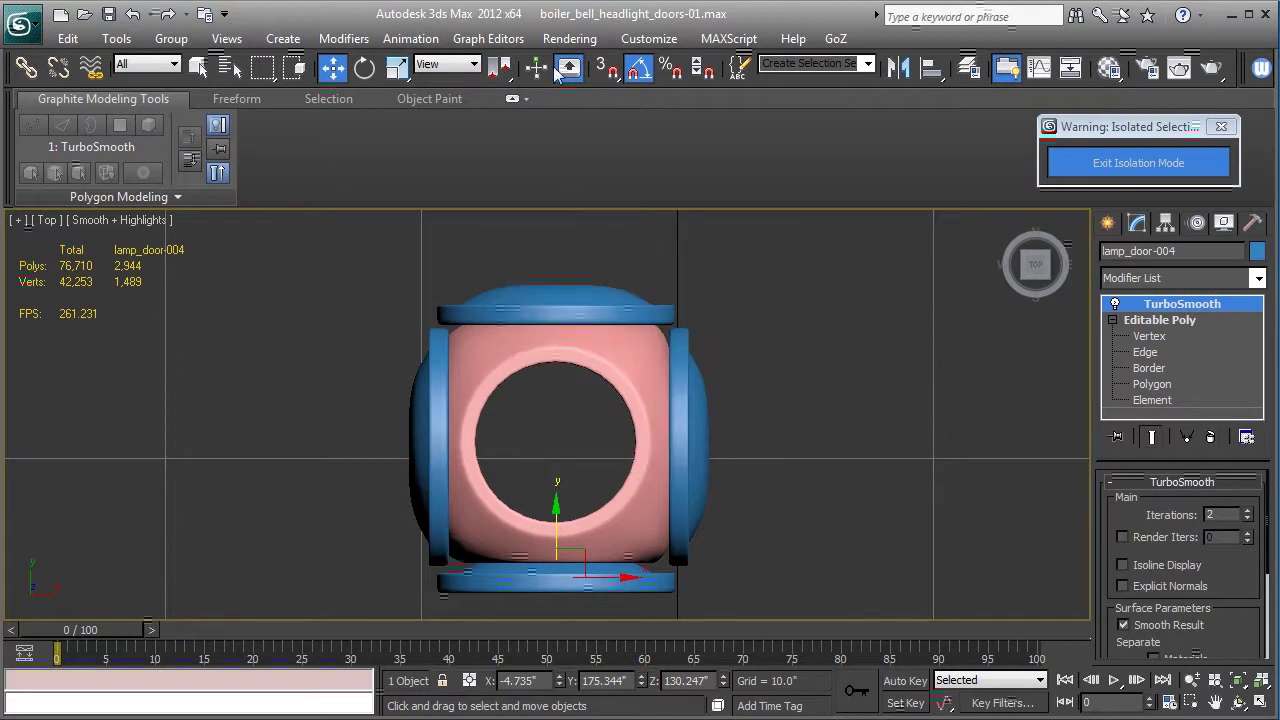
Mirror the front door on the Y axis without cloning and fine-tune its Y position against the housing.
click(898, 67)
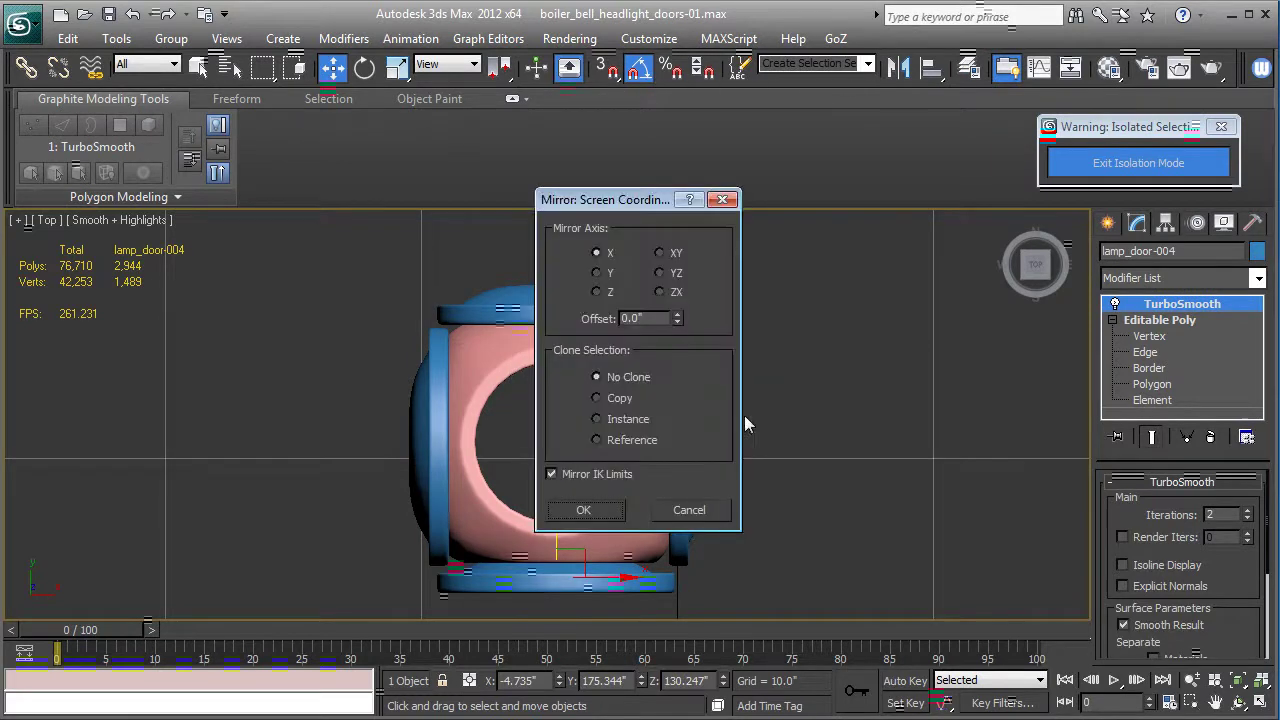
click(597, 272)
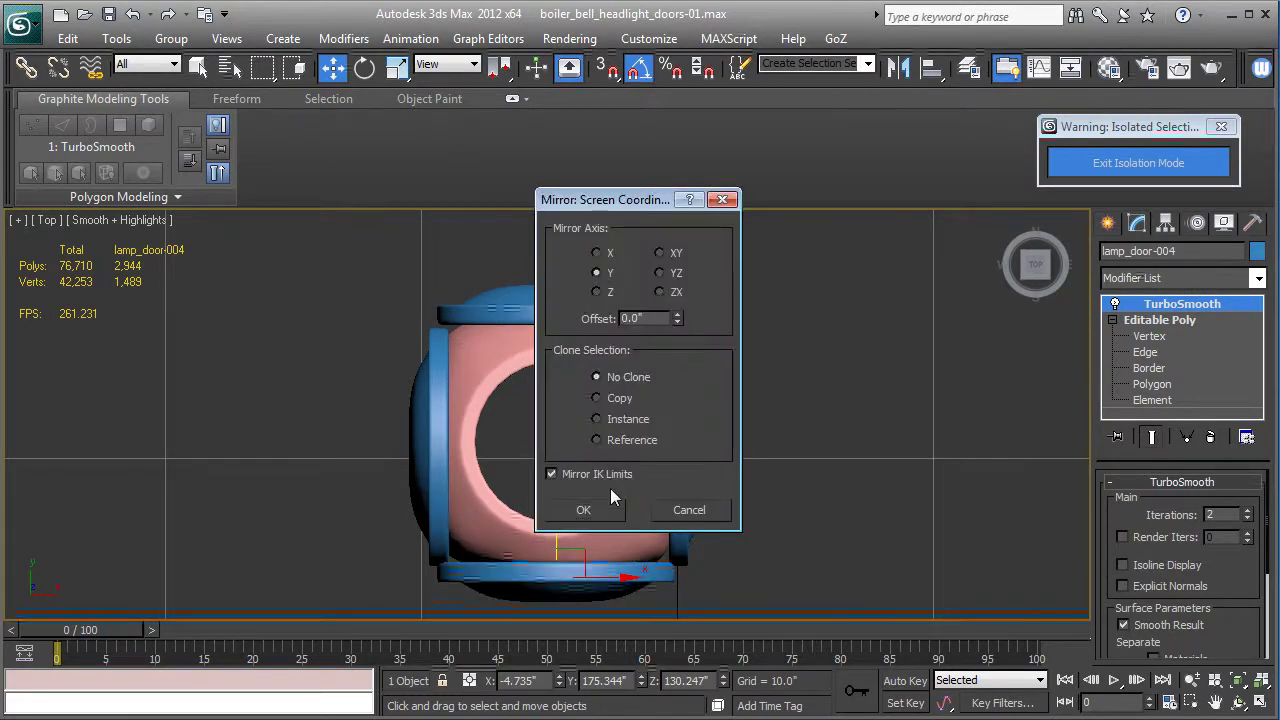
click(592, 511)
drag(559, 533, 557, 515)
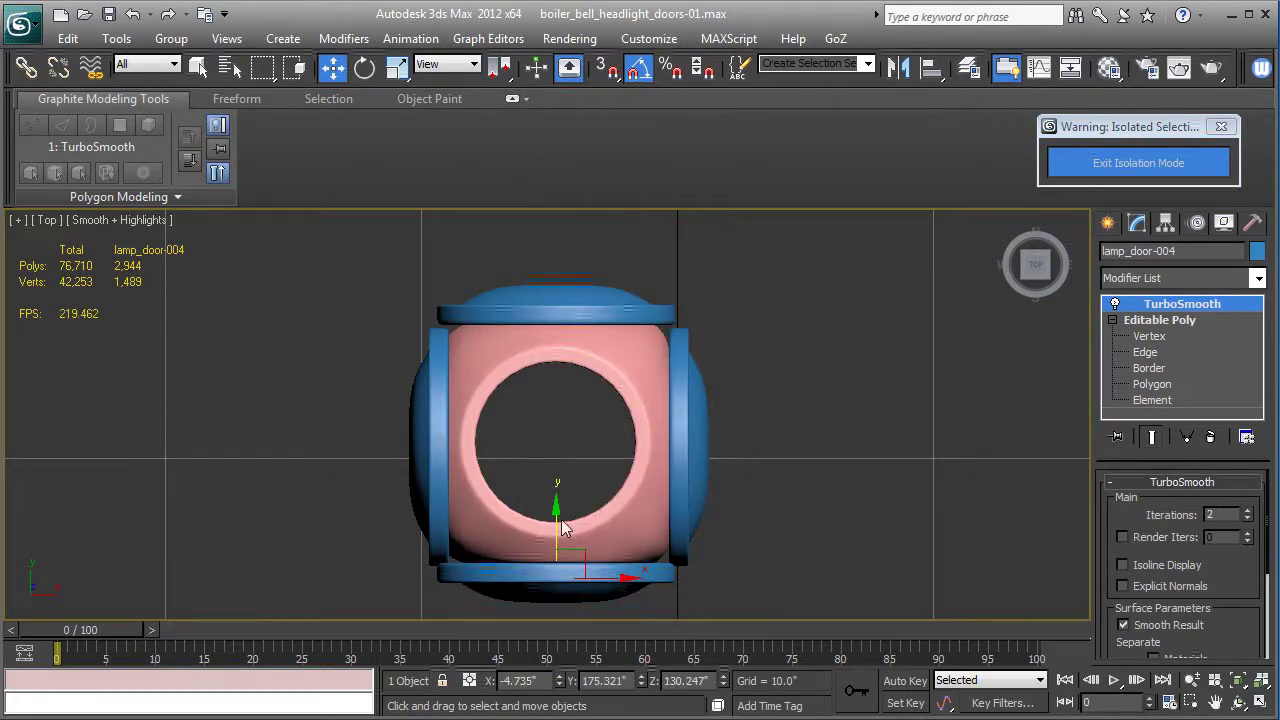
In the perspective view, clone the front door upward along Z as an instance above the housing.
key(p)
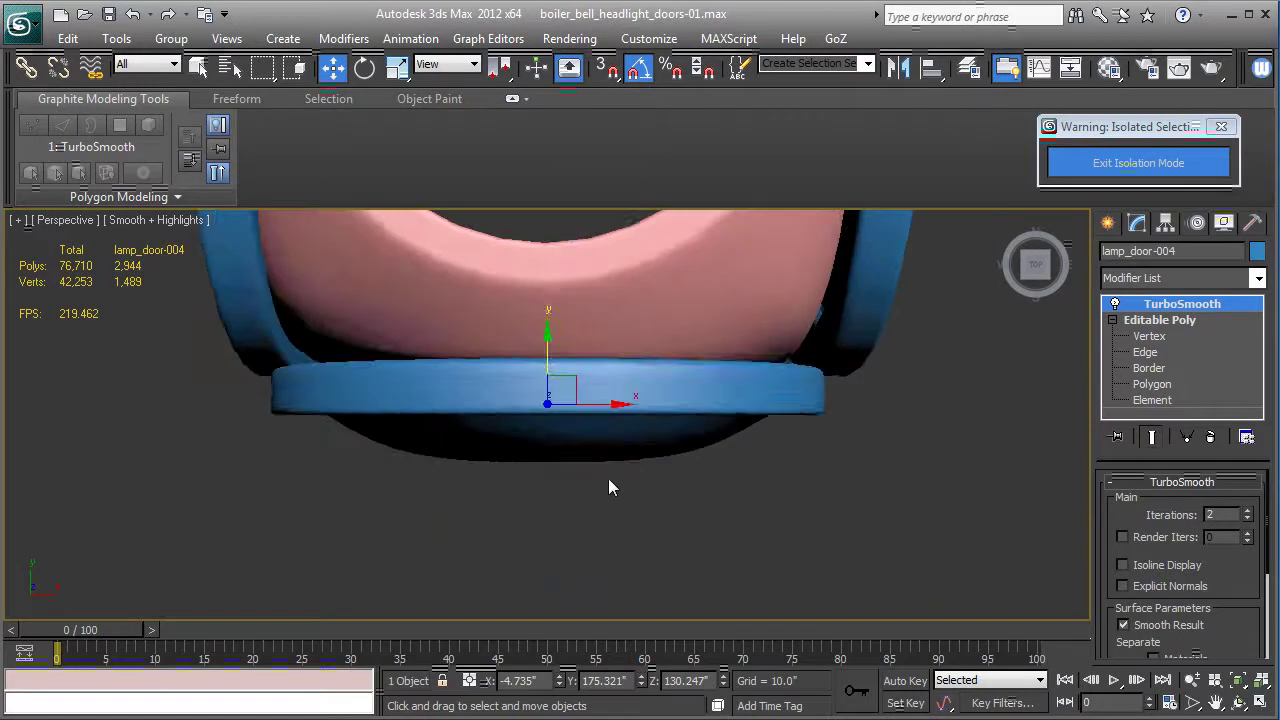
alt+middle_drag(608, 478, 515, 366)
scroll(516, 362, down, 4)
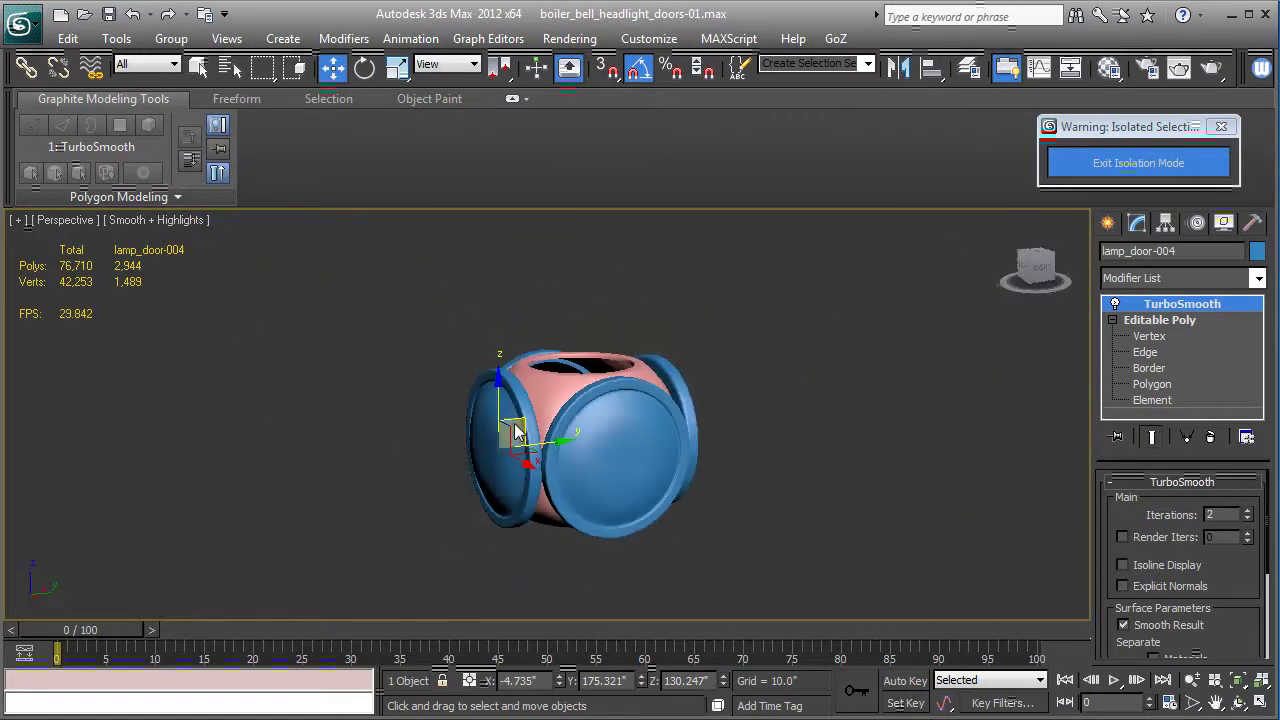
mouse_move(510, 366)
shift+mouse_down()
mouse_move(510, 262)
mouse_move(524, 298)
shift+mouse_up()
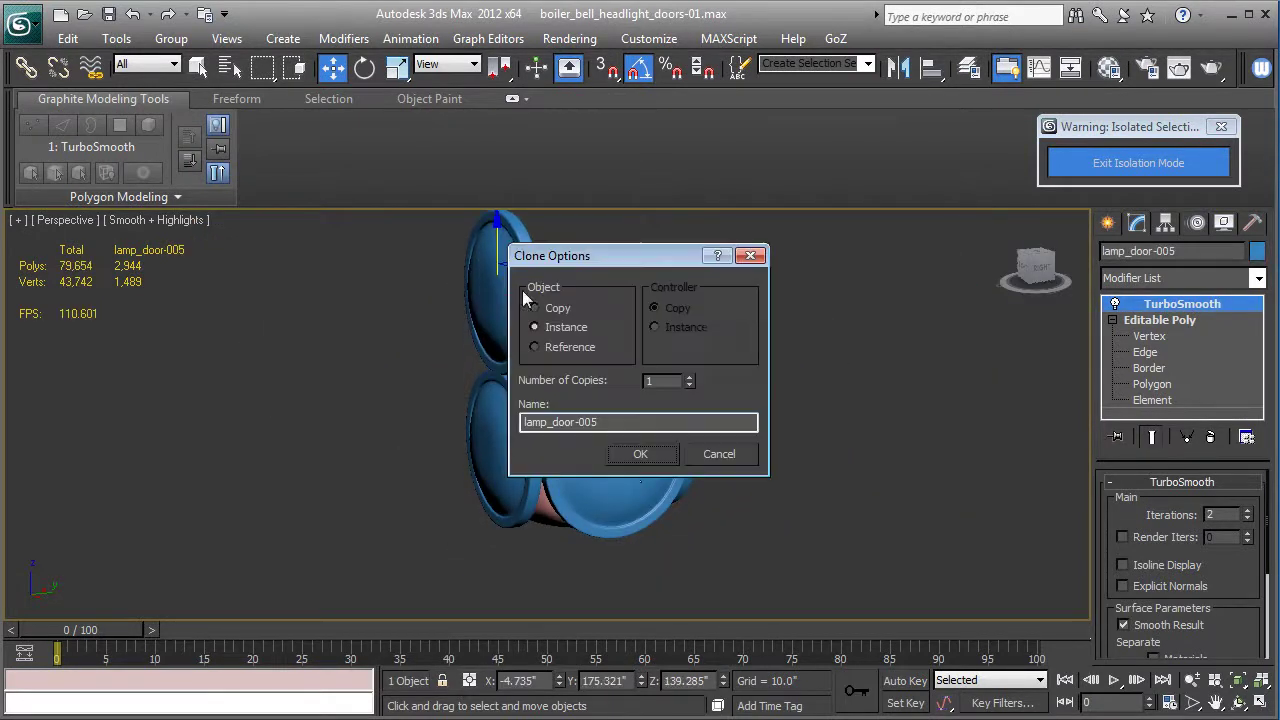
click(642, 454)
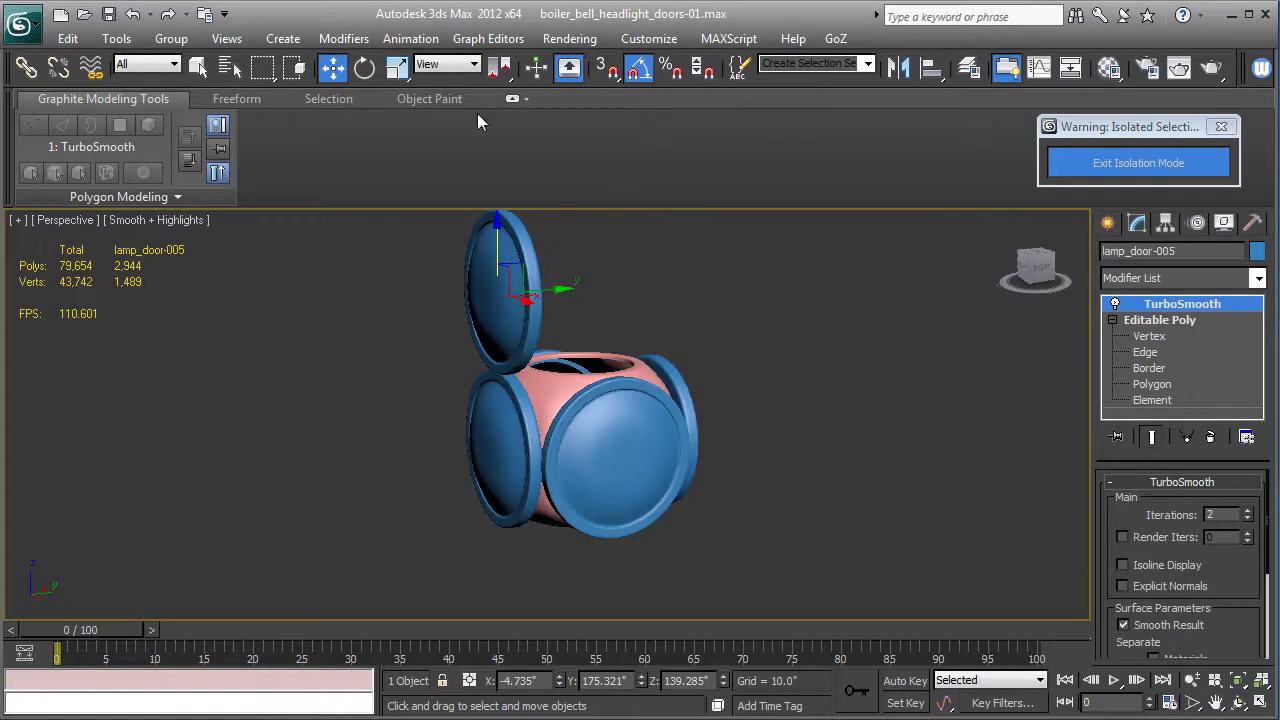
Rotate the raised fifth door 90° so it lies flat with its dome facing up.
click(365, 70)
drag(446, 277, 495, 190)
click(333, 66)
Center the fifth door over the housing's top opening in the top view and lower it onto the housing in the front view.
key(t)
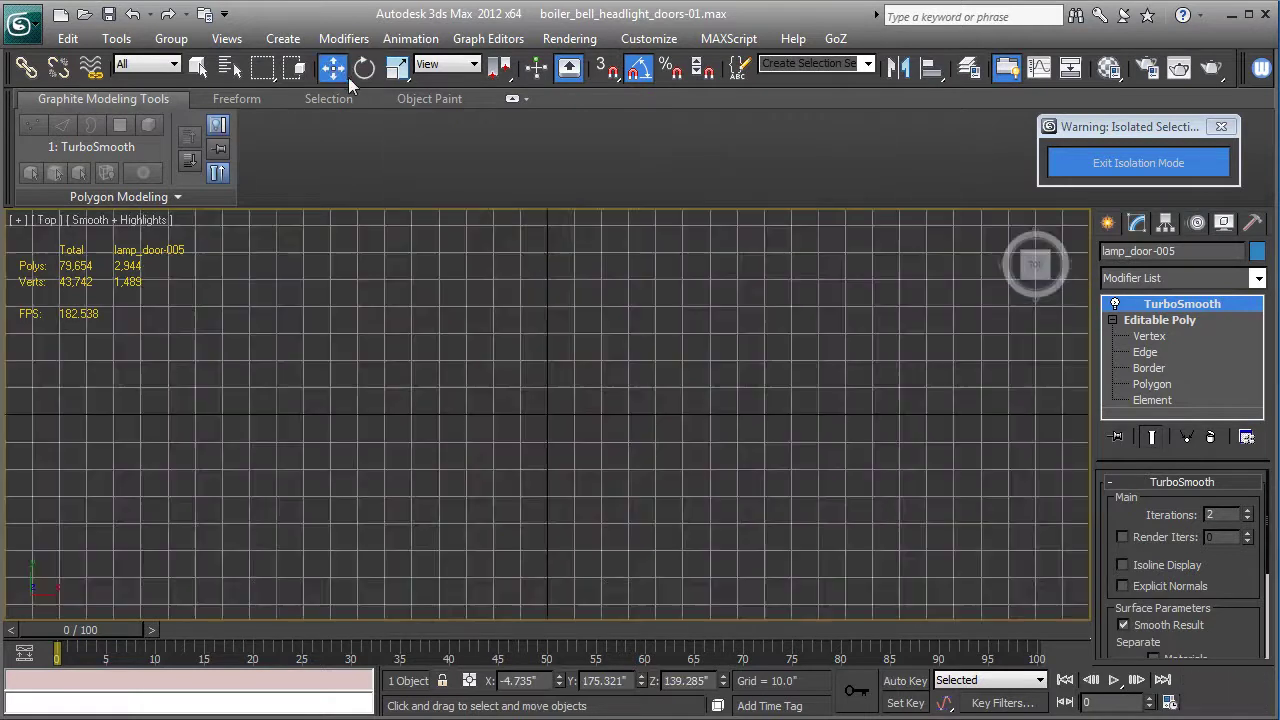
key(z)
middle_drag(600, 425, 598, 466)
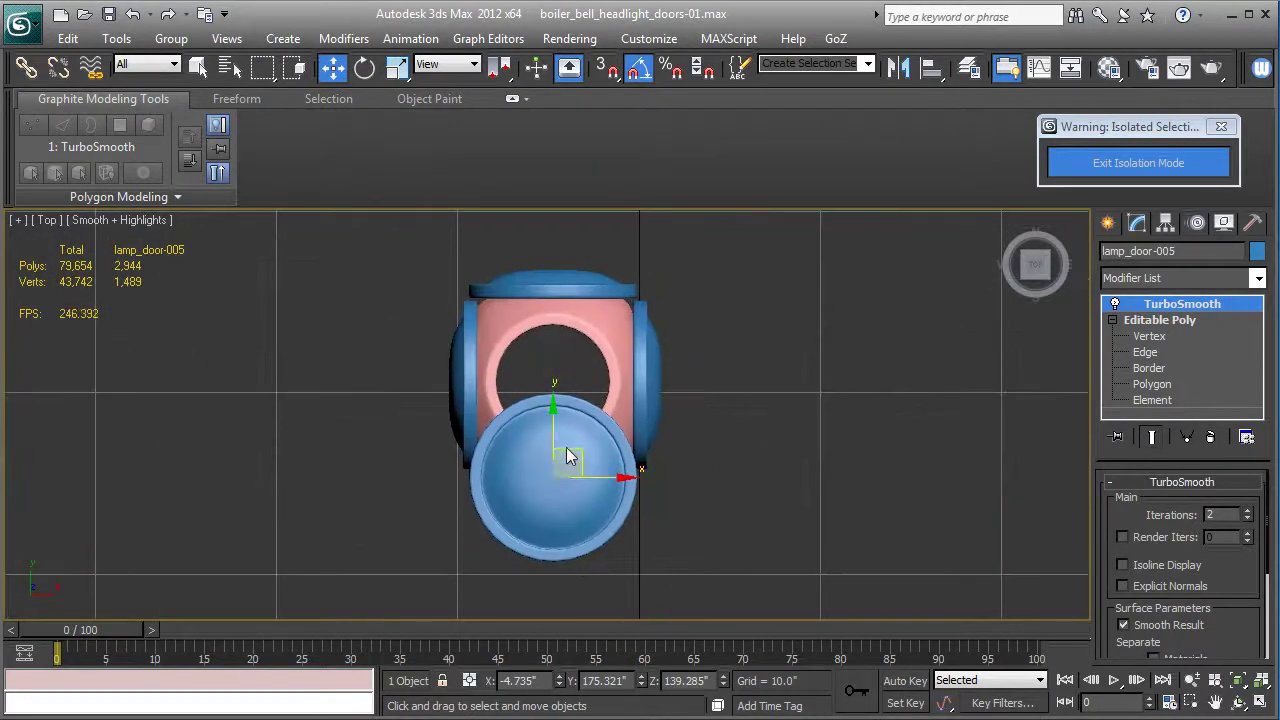
drag(560, 447, 558, 494)
key(f)
key(z)
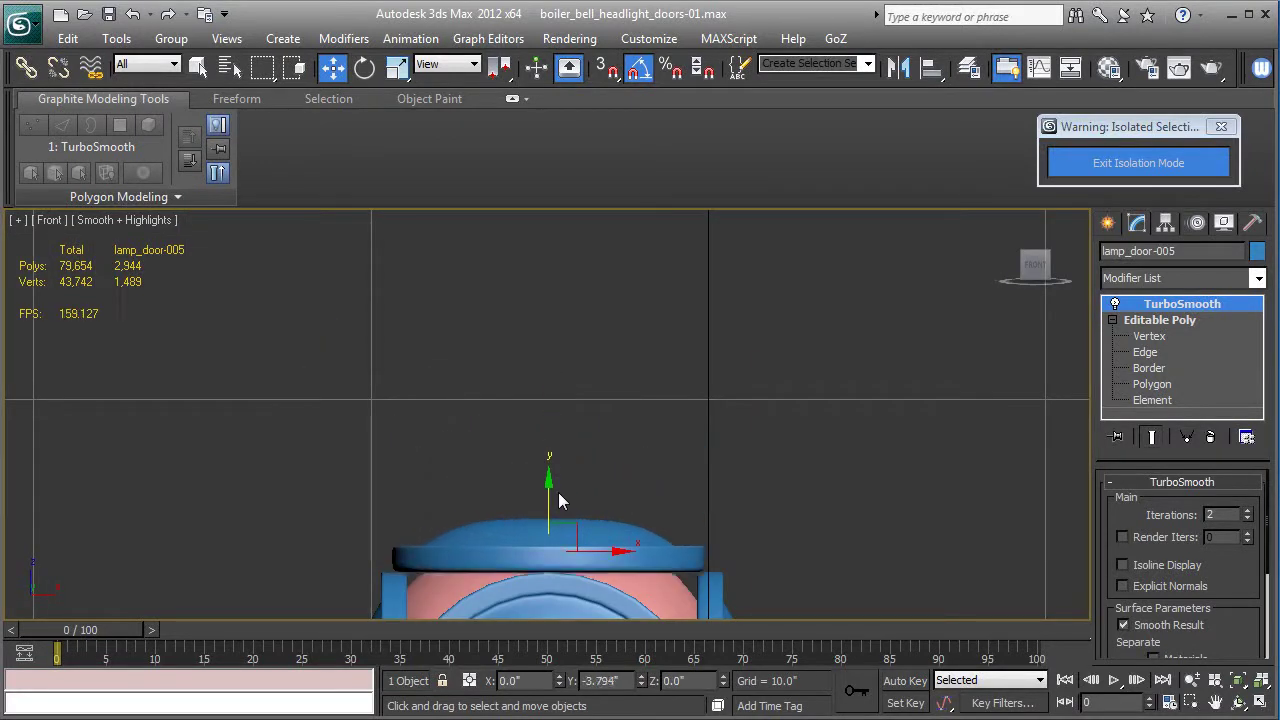
Examine the fit of the five doors around the housing in the perspective view.
key(p)
key(z)
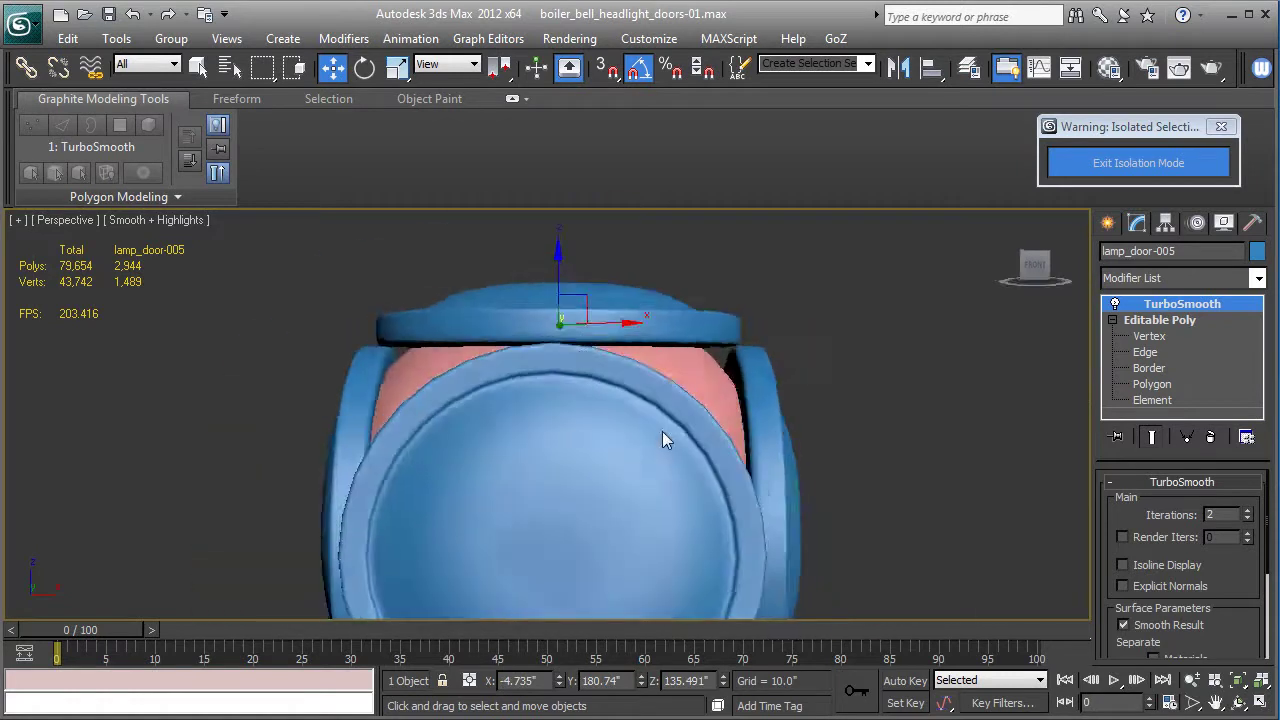
scroll(603, 449, down, 3)
mouse_move(603, 449)
alt+middle_down()
mouse_move(490, 469)
mouse_move(347, 397)
mouse_move(374, 300)
mouse_move(591, 405)
mouse_move(629, 471)
mouse_move(586, 483)
mouse_move(587, 460)
alt+middle_up()
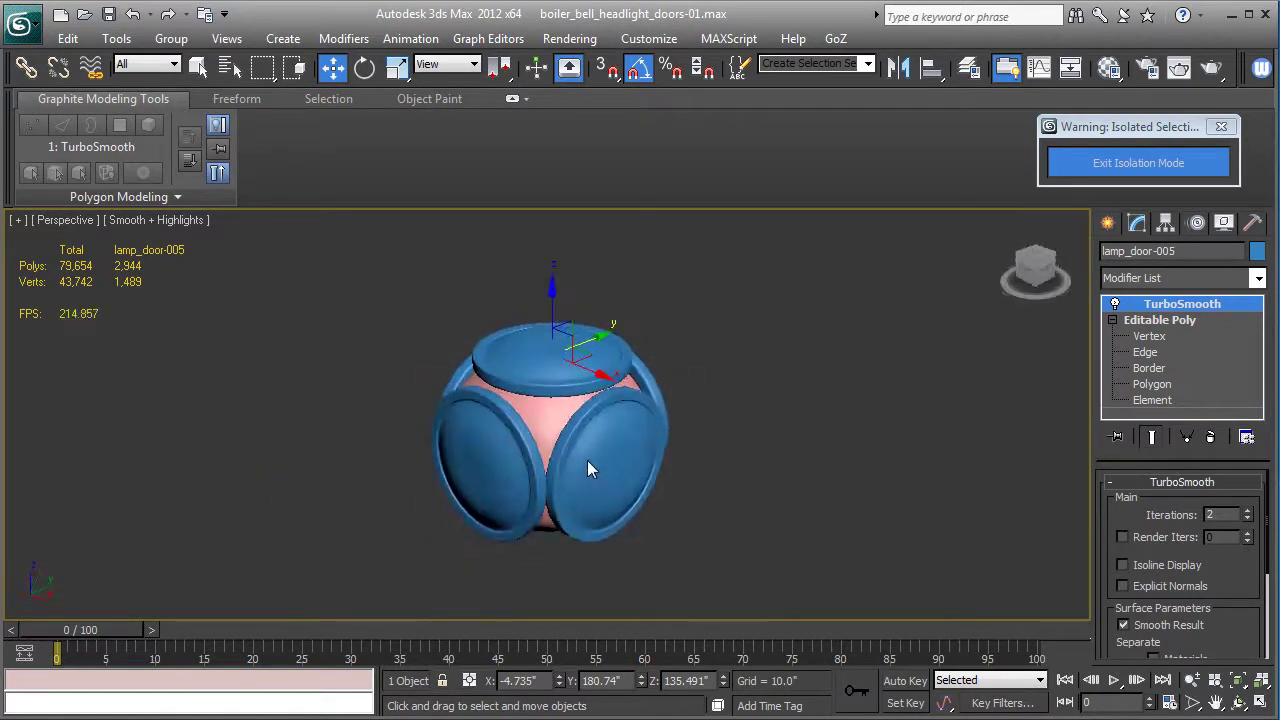
scroll(597, 453, up, 3)
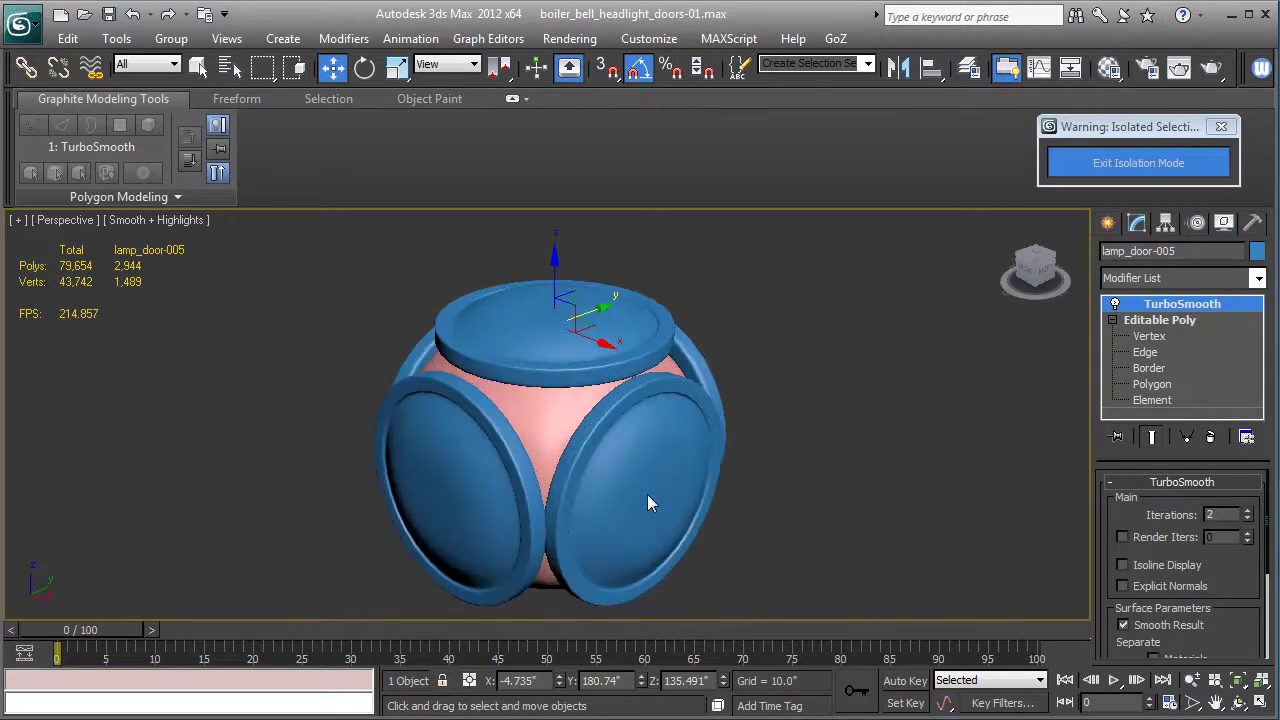
middle_drag(647, 503, 647, 451)
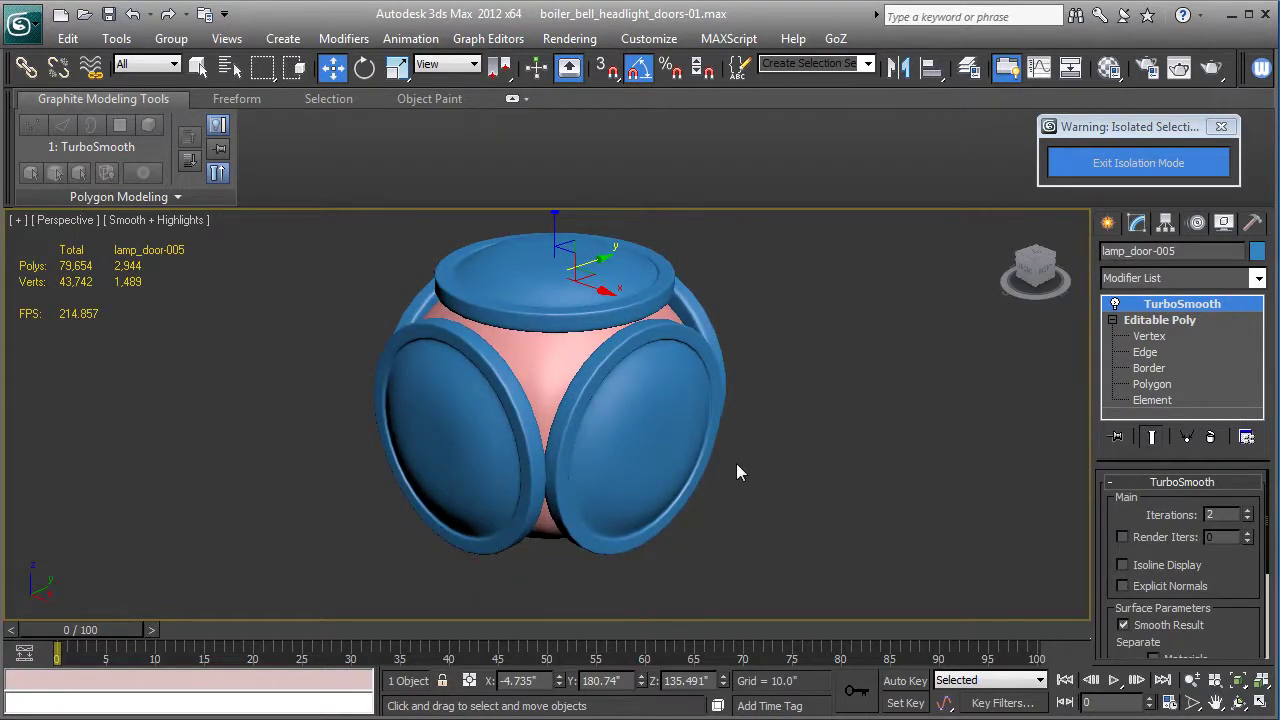